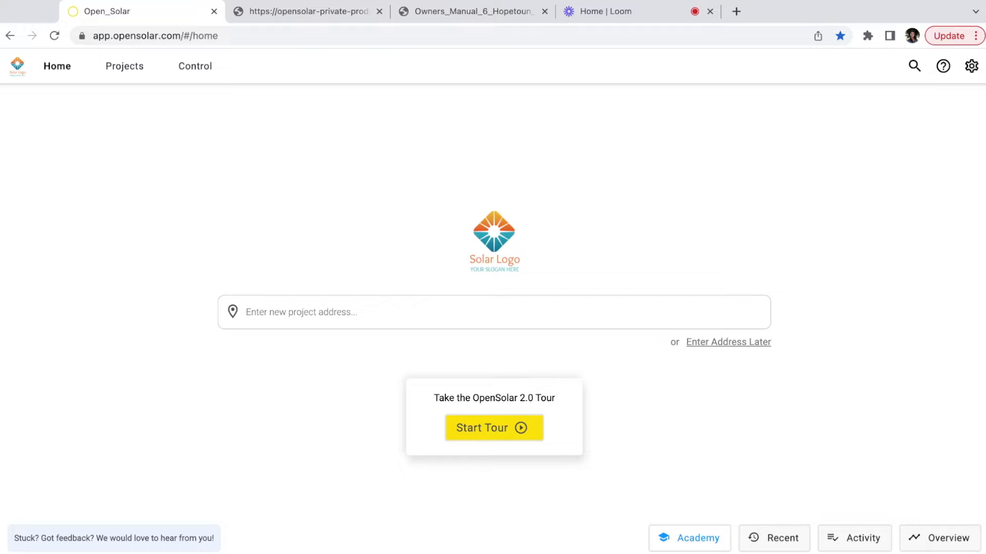
{"action": "left_click", "coordinate": [132, 68]}
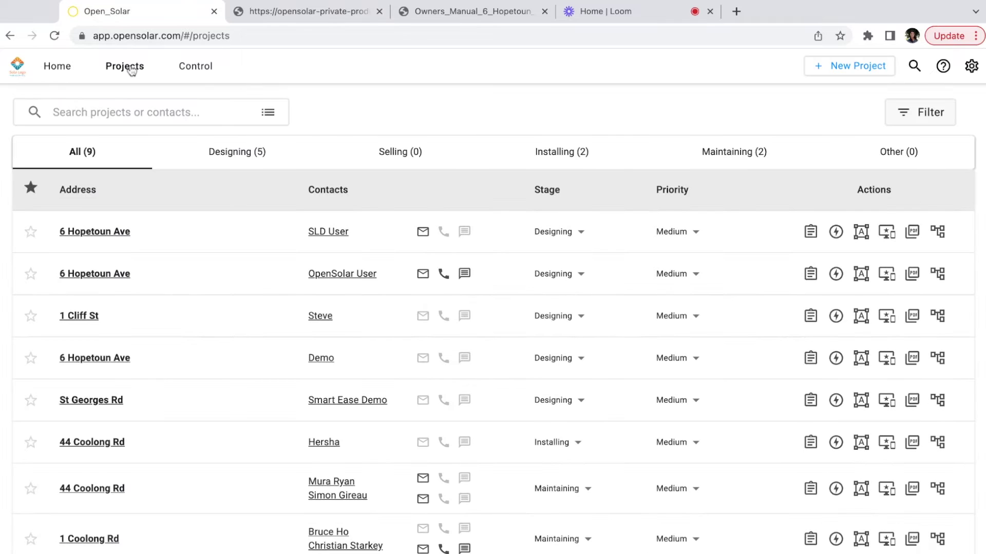
{"action": "left_click", "coordinate": [116, 233]}
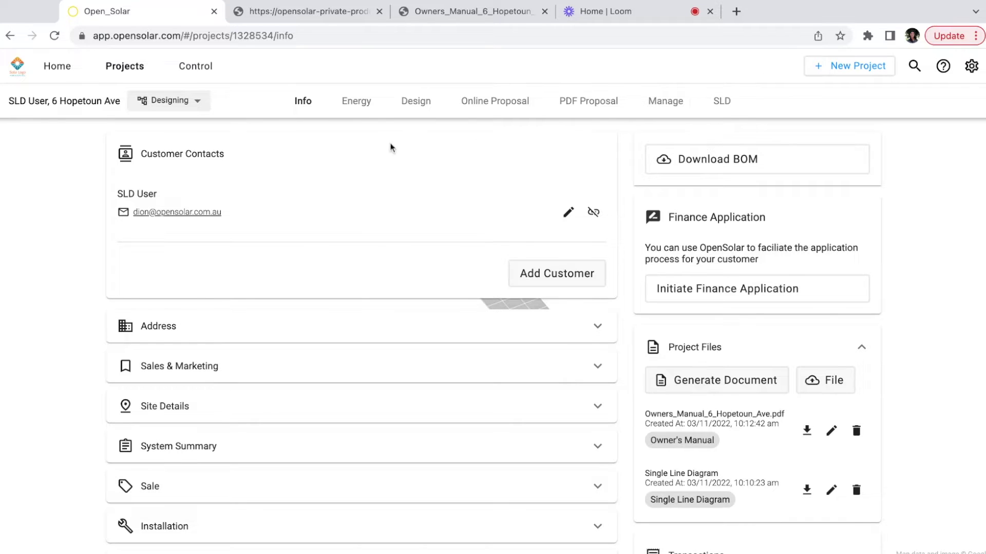
{"action": "left_click", "coordinate": [416, 103]}
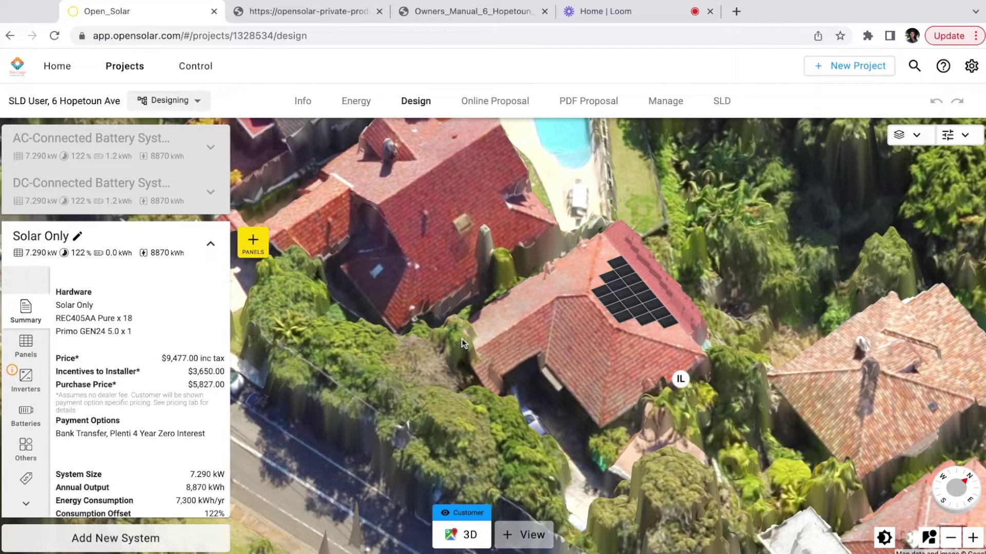
Step: Open the SLD editor and regenerate it as Solar Only, removing the AC battery and isolator
{"action": "left_click", "coordinate": [723, 101]}
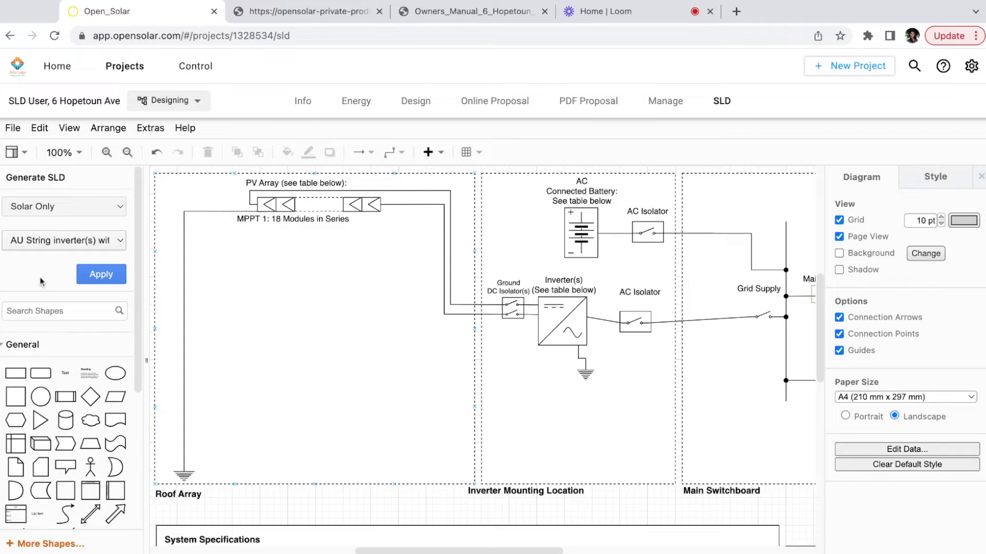
{"action": "left_click", "coordinate": [94, 280]}
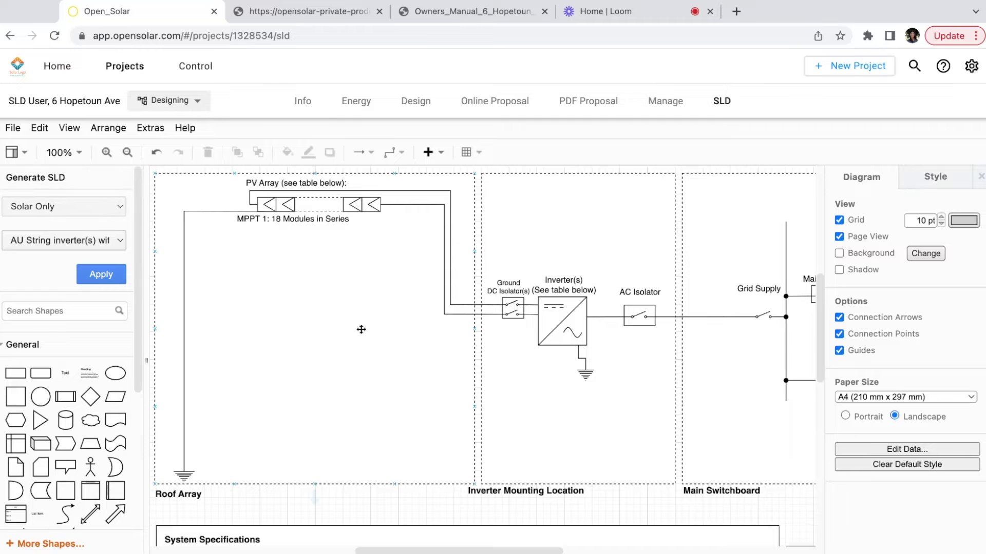
Step: Review the Solar Only diagram's PV array, then choose DC-Connected Battery as the system type
{"action": "scroll", "coordinate": [332, 312], "scroll_direction": "right", "scroll_amount": 3}
{"action": "scroll", "coordinate": [333, 312], "scroll_direction": "right", "scroll_amount": 4}
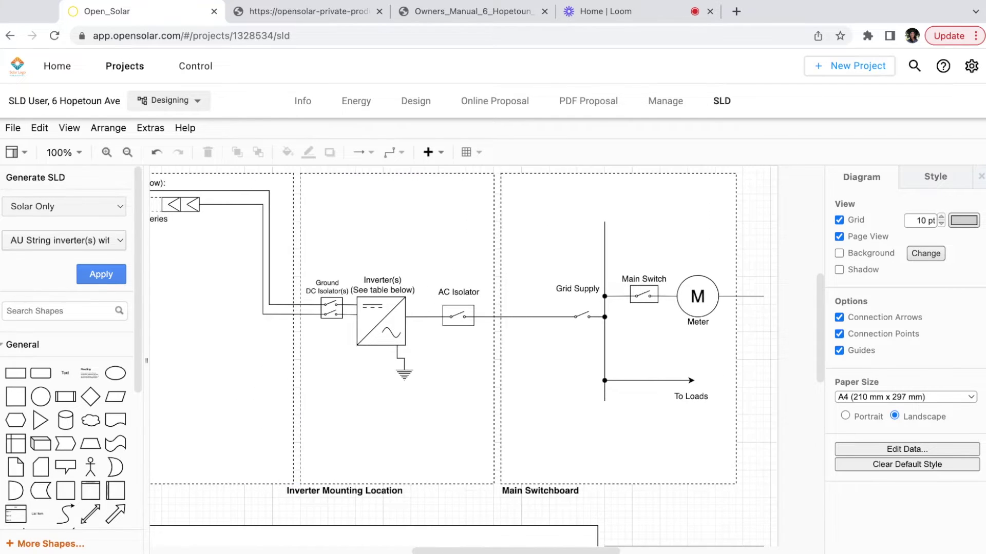
{"action": "scroll", "coordinate": [333, 312], "scroll_direction": "left", "scroll_amount": 1}
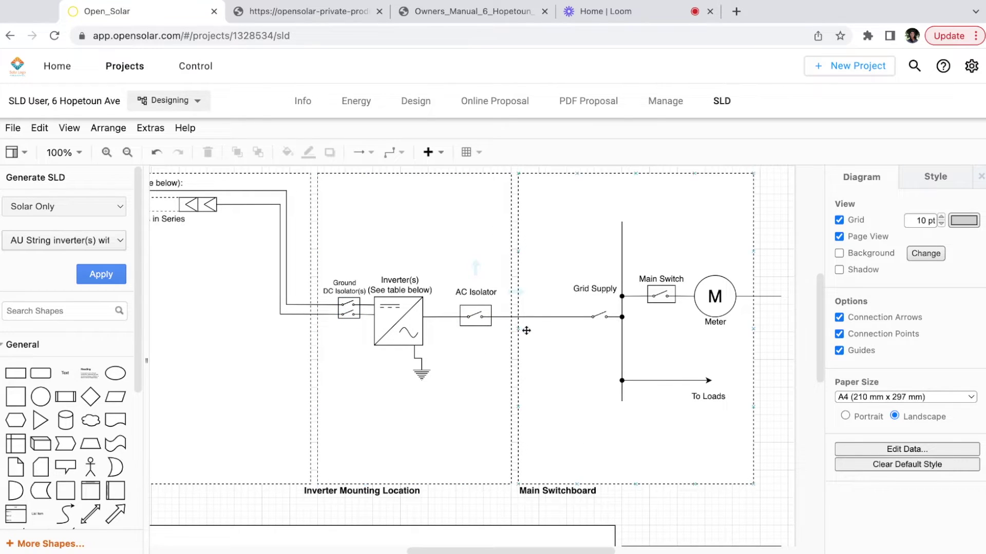
{"action": "scroll", "coordinate": [526, 331], "scroll_direction": "left", "scroll_amount": 2}
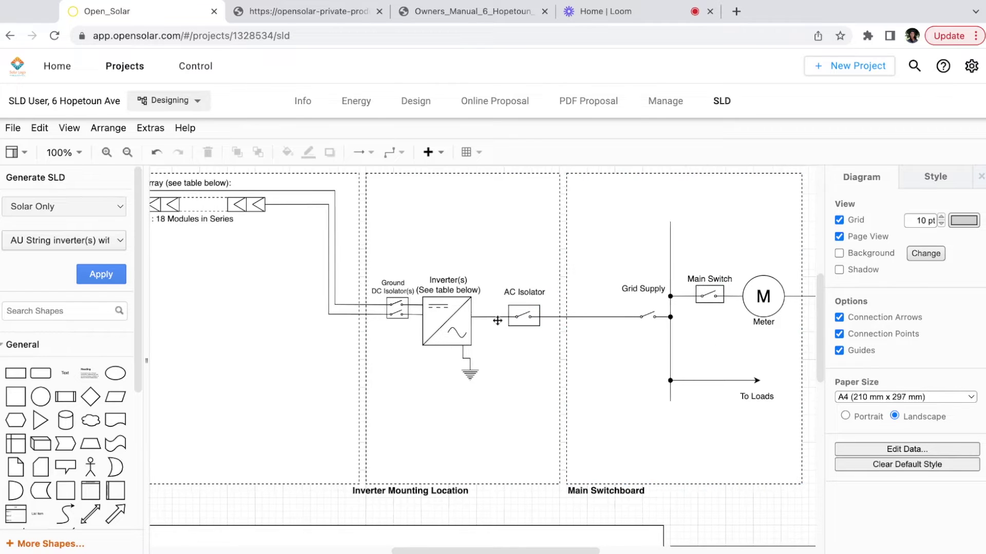
{"action": "scroll", "coordinate": [498, 323], "scroll_direction": "left", "scroll_amount": 3}
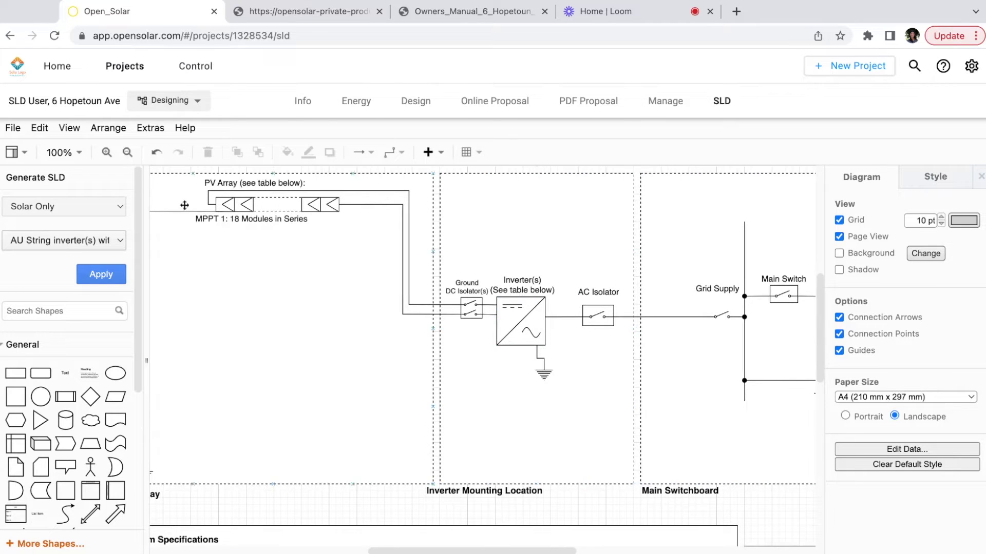
{"action": "left_click", "coordinate": [327, 302]}
{"action": "scroll", "coordinate": [496, 360], "scroll_direction": "left", "scroll_amount": 3}
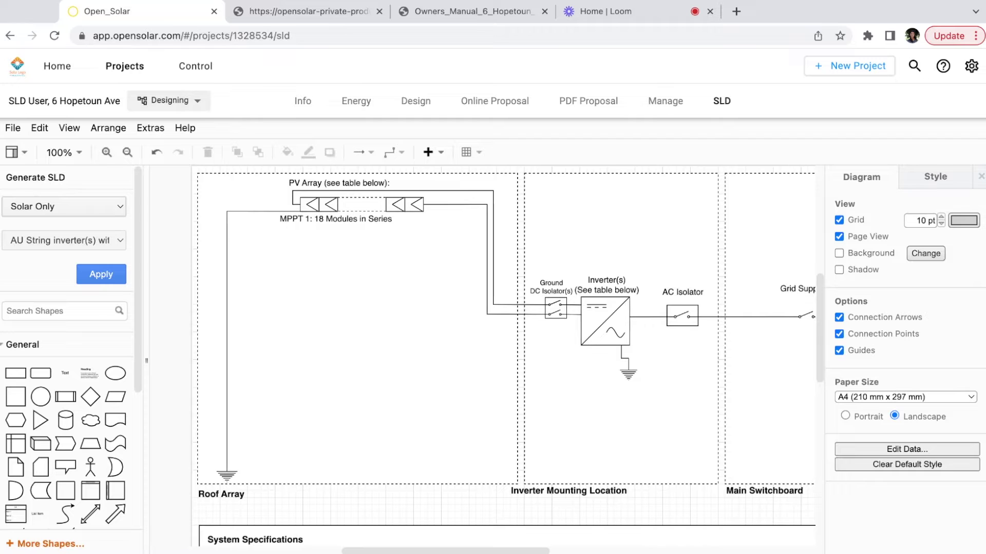
{"action": "left_click", "coordinate": [47, 224]}
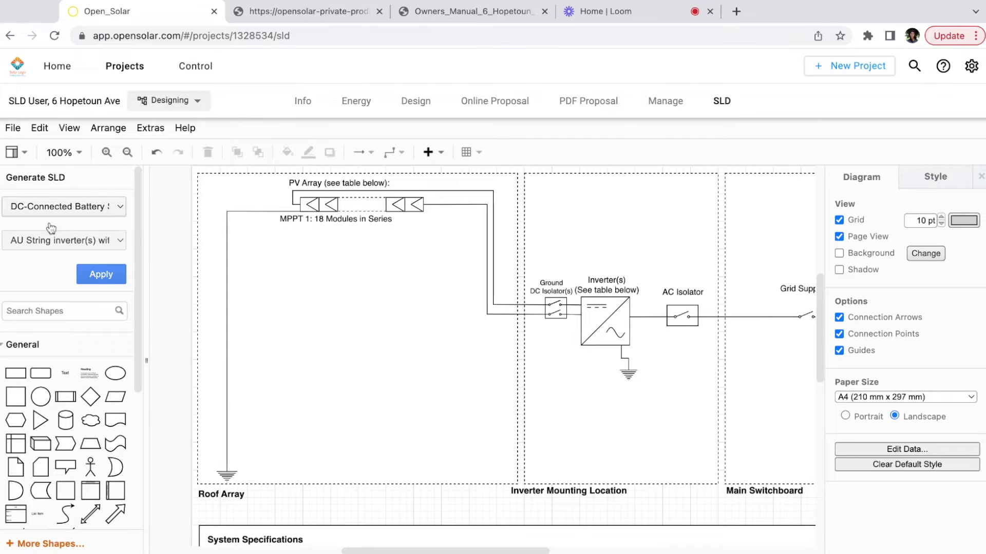
Step: Regenerate the diagram with a DC-Connected Battery and review the result
{"action": "left_click", "coordinate": [105, 280]}
{"action": "scroll", "coordinate": [497, 356], "scroll_direction": "right", "scroll_amount": 1}
{"action": "scroll", "coordinate": [497, 356], "scroll_direction": "right", "scroll_amount": 1}
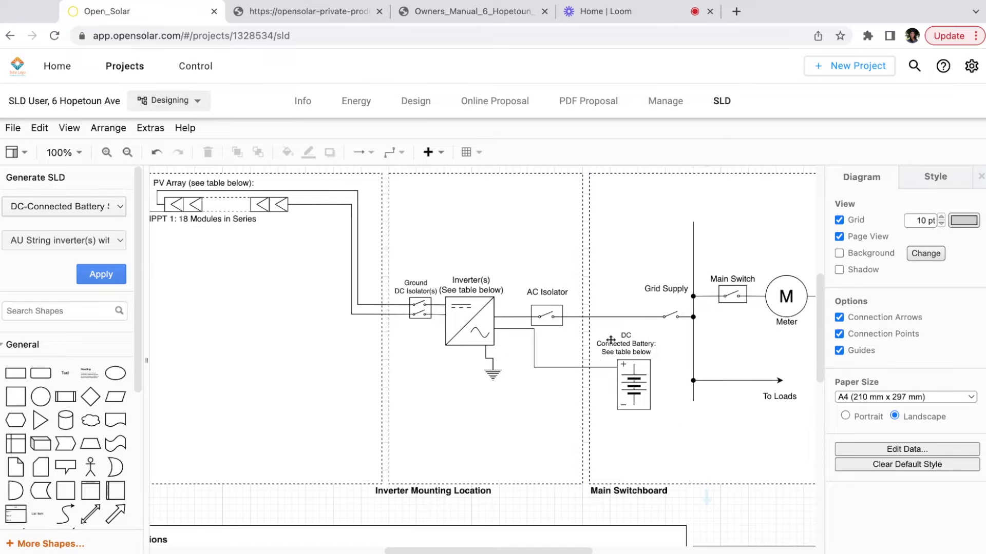
Step: Regenerate as AC-Connected Battery, restoring the battery and its AC isolator
{"action": "left_click", "coordinate": [93, 208]}
{"action": "left_click", "coordinate": [62, 226]}
{"action": "left_click", "coordinate": [101, 275]}
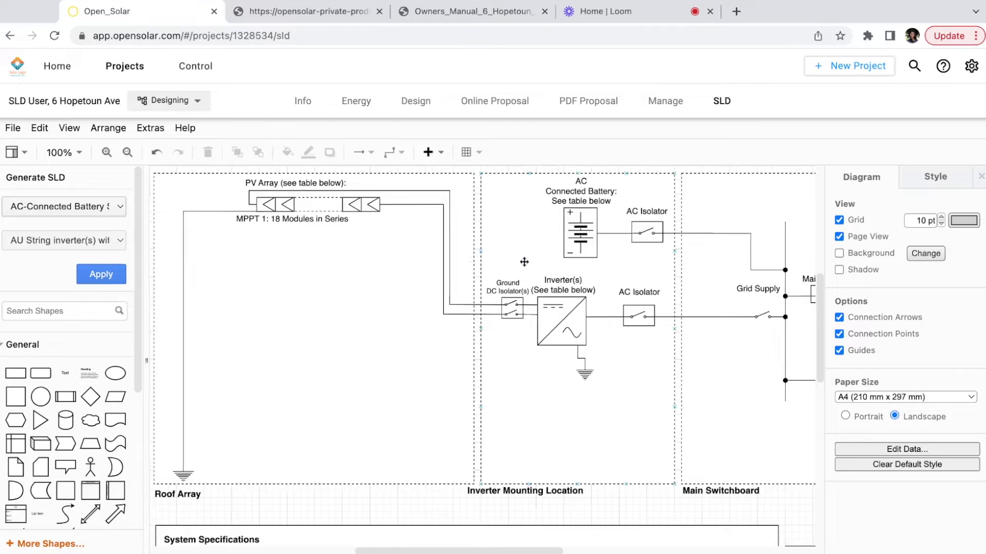
{"action": "scroll", "coordinate": [524, 262], "scroll_direction": "right", "scroll_amount": 1}
{"action": "scroll", "coordinate": [524, 263], "scroll_direction": "up", "scroll_amount": 1}
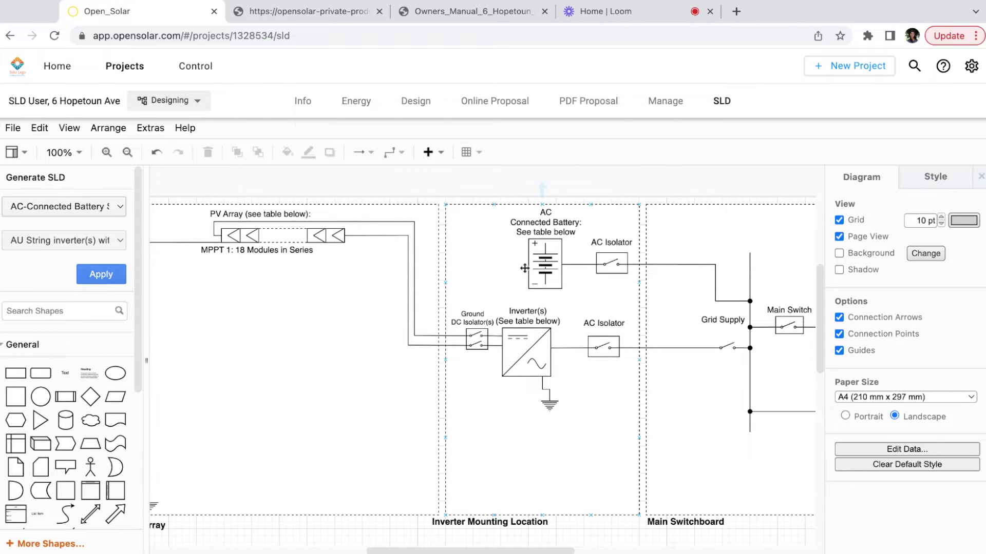
{"action": "scroll", "coordinate": [374, 355], "scroll_direction": "left", "scroll_amount": 3}
{"action": "scroll", "coordinate": [374, 354], "scroll_direction": "down", "scroll_amount": 5}
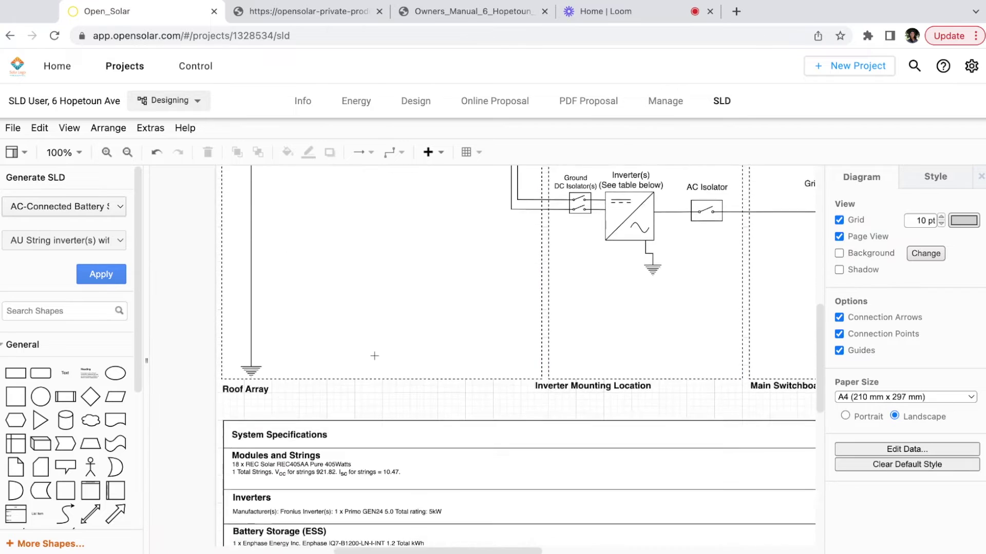
{"action": "scroll", "coordinate": [374, 356], "scroll_direction": "down", "scroll_amount": 5}
{"action": "scroll", "coordinate": [405, 365], "scroll_direction": "right", "scroll_amount": 2}
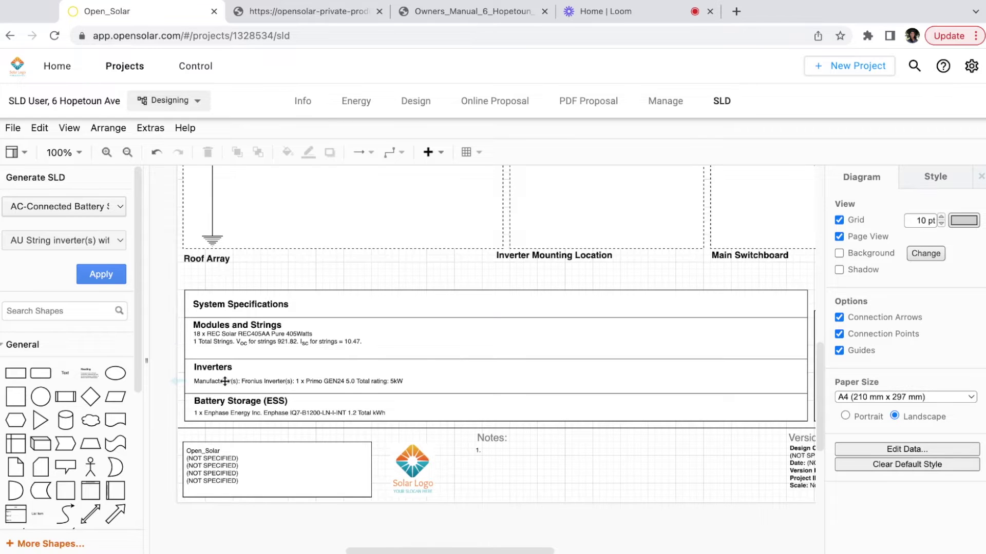
{"action": "scroll", "coordinate": [344, 382], "scroll_direction": "down", "scroll_amount": 2}
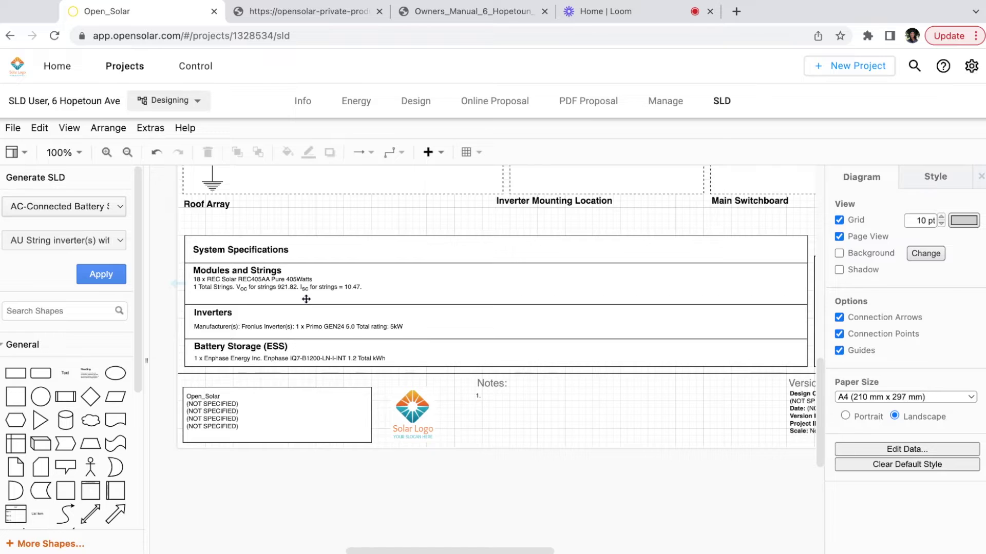
{"action": "left_click", "coordinate": [340, 302]}
{"action": "scroll", "coordinate": [372, 303], "scroll_direction": "down", "scroll_amount": 3}
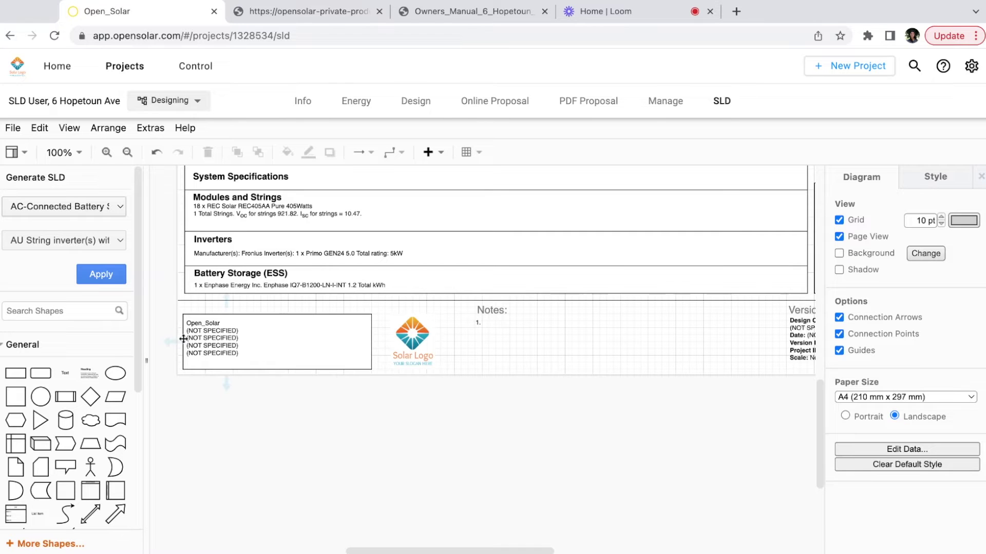
{"action": "scroll", "coordinate": [250, 337], "scroll_direction": "up", "scroll_amount": 1}
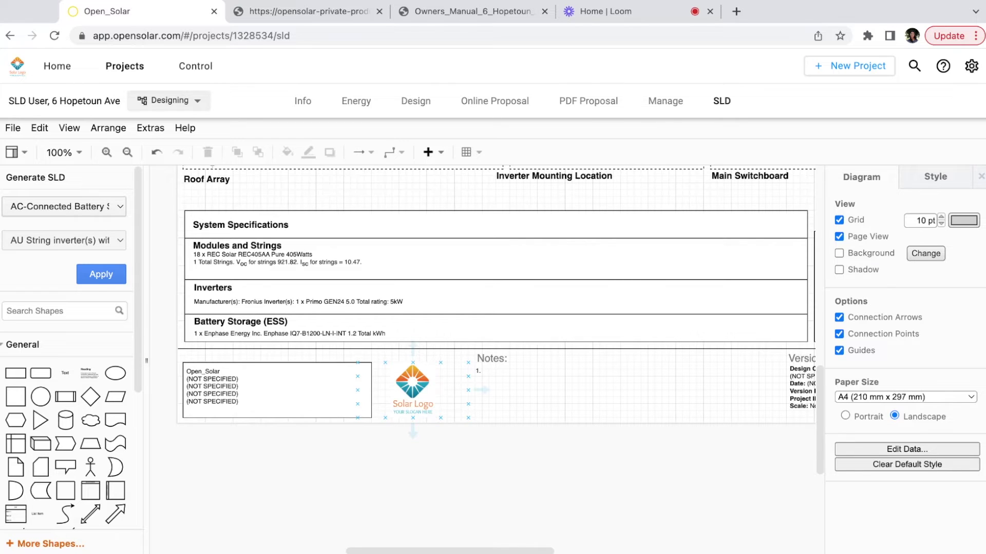
{"action": "scroll", "coordinate": [500, 357], "scroll_direction": "up", "scroll_amount": 7}
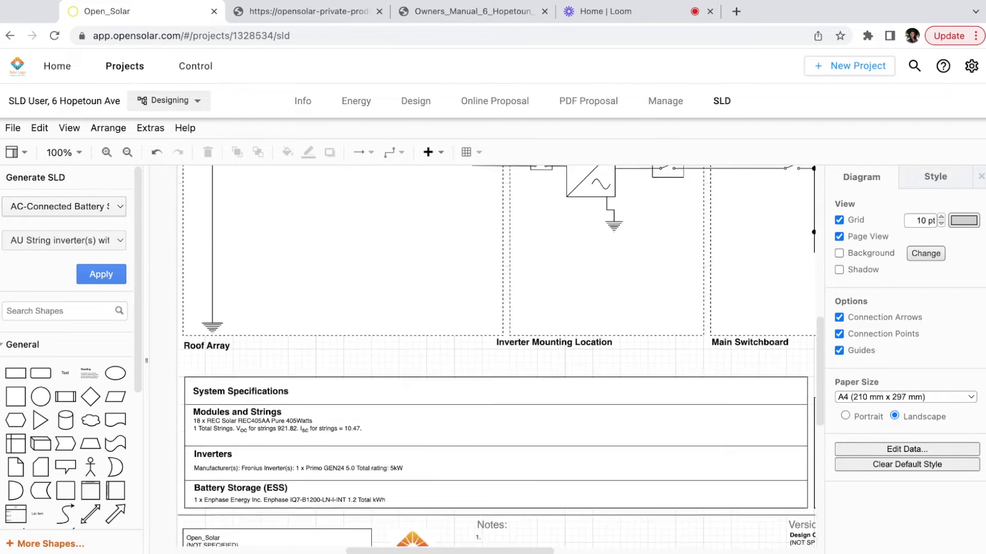
Step: Regenerate the diagram with the UK string inverter template and review the layout
{"action": "left_click", "coordinate": [97, 244]}
{"action": "left_click", "coordinate": [101, 256]}
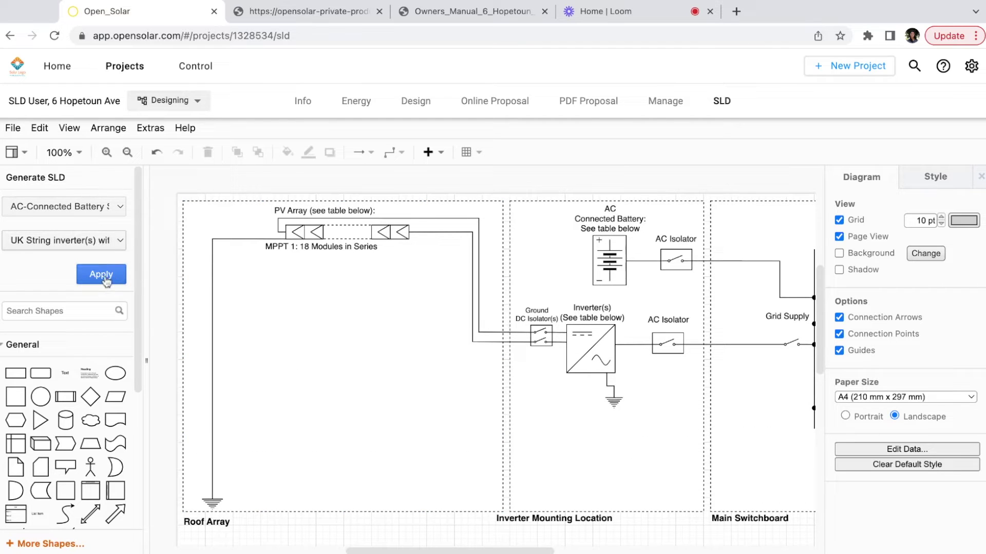
{"action": "left_click", "coordinate": [102, 275]}
{"action": "scroll", "coordinate": [512, 338], "scroll_direction": "right", "scroll_amount": 2}
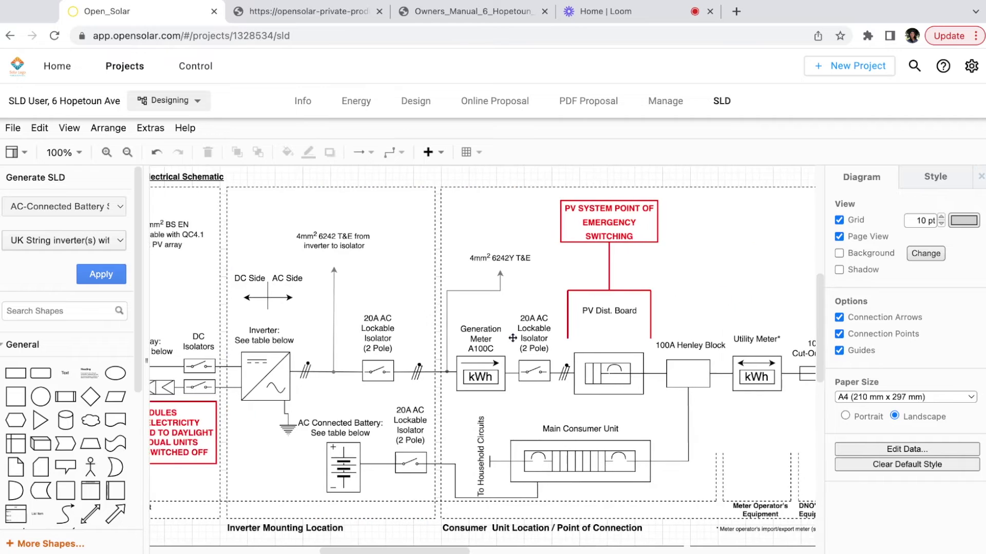
{"action": "scroll", "coordinate": [512, 337], "scroll_direction": "right", "scroll_amount": 2}
{"action": "scroll", "coordinate": [512, 338], "scroll_direction": "down", "scroll_amount": 2}
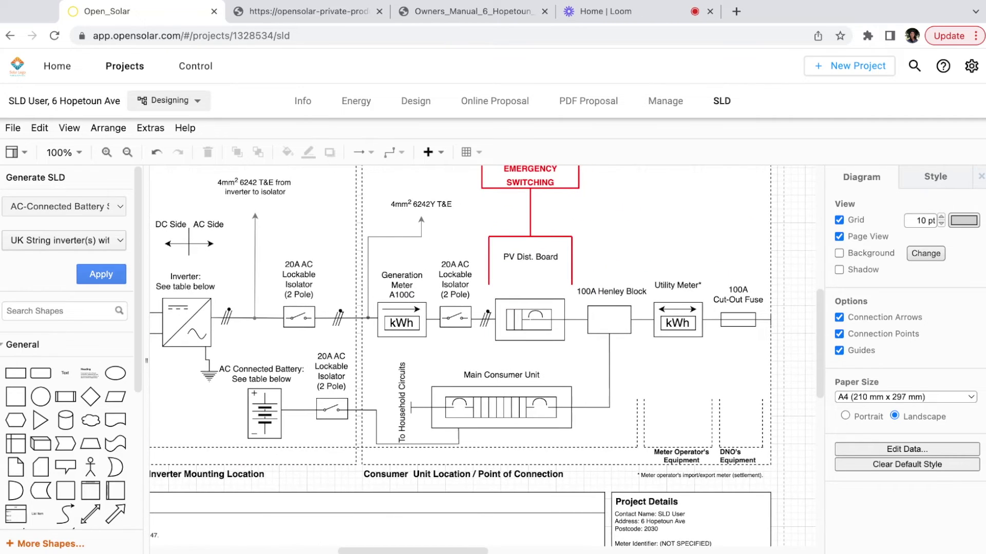
{"action": "scroll", "coordinate": [639, 345], "scroll_direction": "up", "scroll_amount": 1}
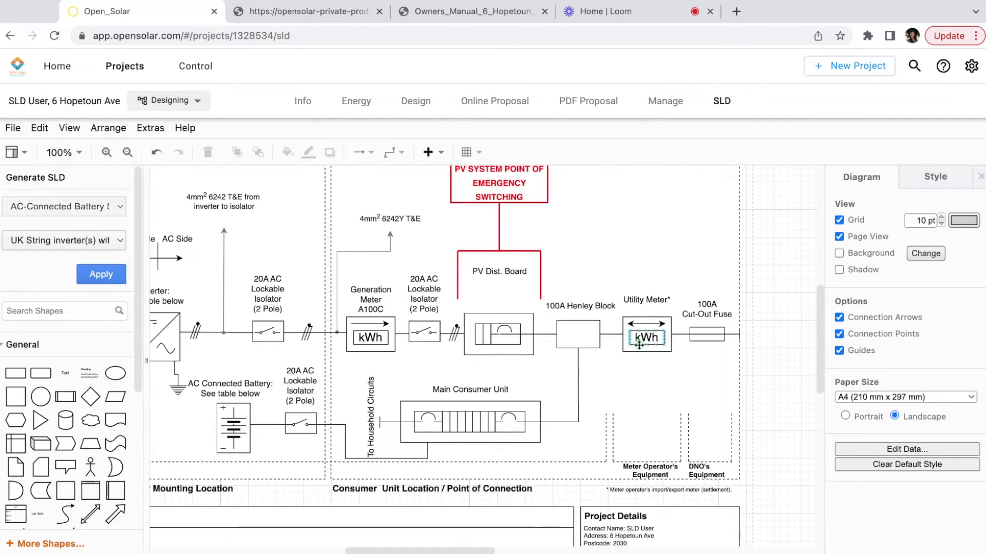
{"action": "scroll", "coordinate": [639, 346], "scroll_direction": "left", "scroll_amount": 3}
{"action": "scroll", "coordinate": [626, 340], "scroll_direction": "left", "scroll_amount": 5}
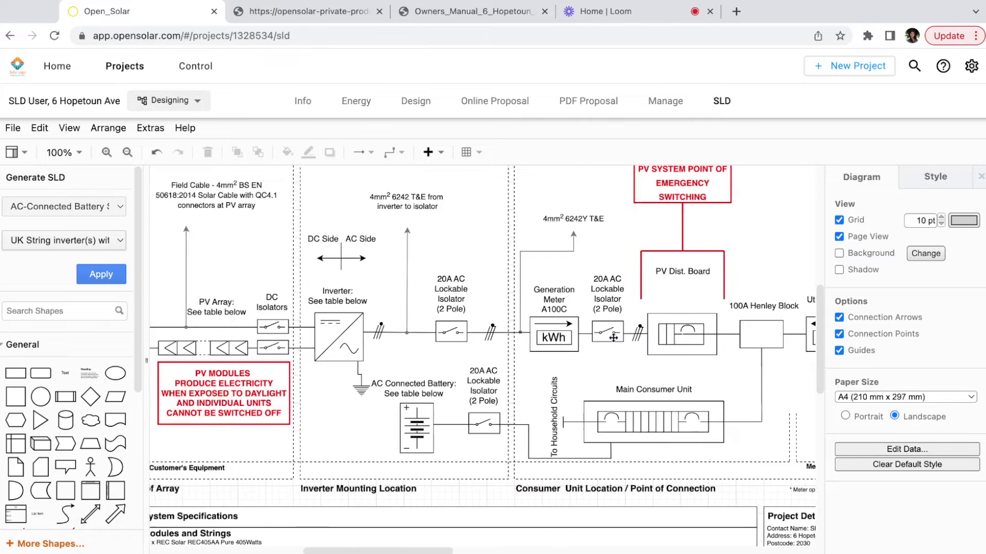
{"action": "scroll", "coordinate": [613, 338], "scroll_direction": "left", "scroll_amount": 1}
{"action": "scroll", "coordinate": [613, 338], "scroll_direction": "down", "scroll_amount": 5}
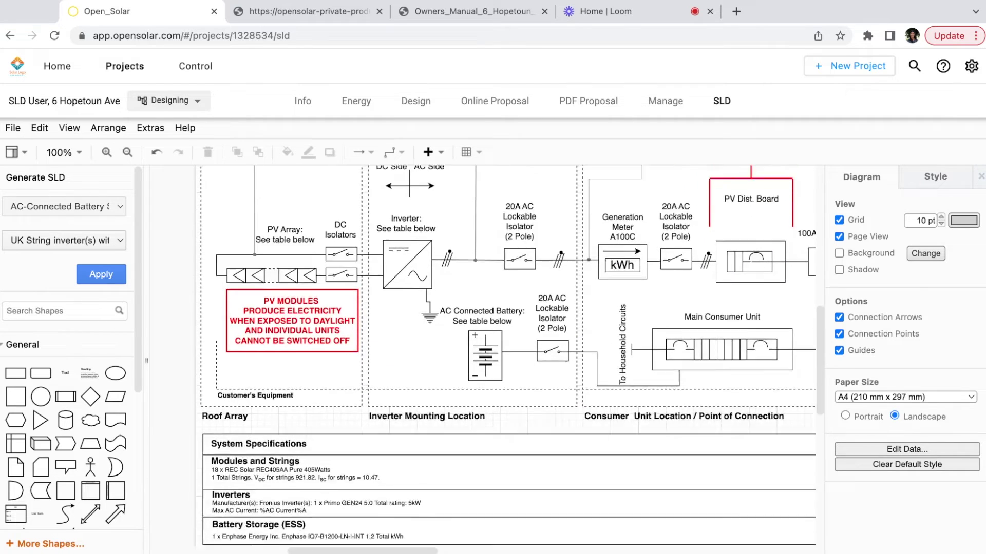
{"action": "scroll", "coordinate": [509, 356], "scroll_direction": "down", "scroll_amount": 1}
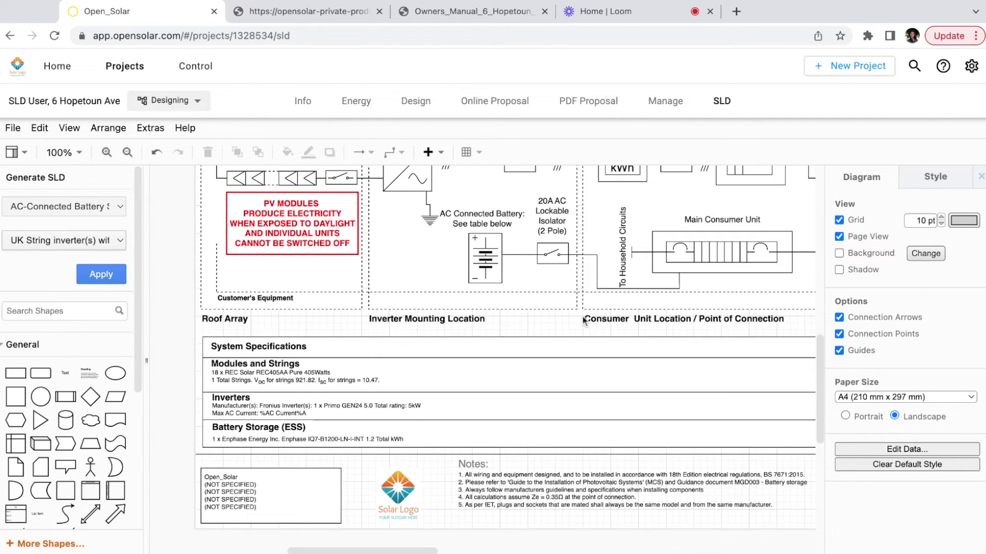
Step: Check the System Specifications row, then select the AU String inverter(s) template
{"action": "left_click", "coordinate": [441, 349]}
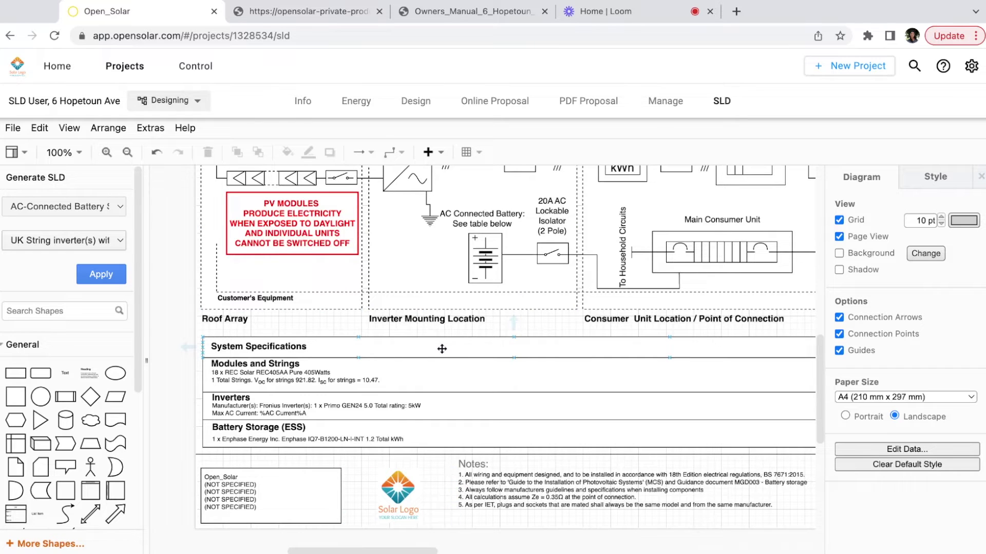
{"action": "key", "text": "Escape"}
{"action": "left_click", "coordinate": [72, 250]}
Step: Apply the AU String inverter template and select the Inverter and AC Isolator symbols
{"action": "left_click", "coordinate": [105, 275]}
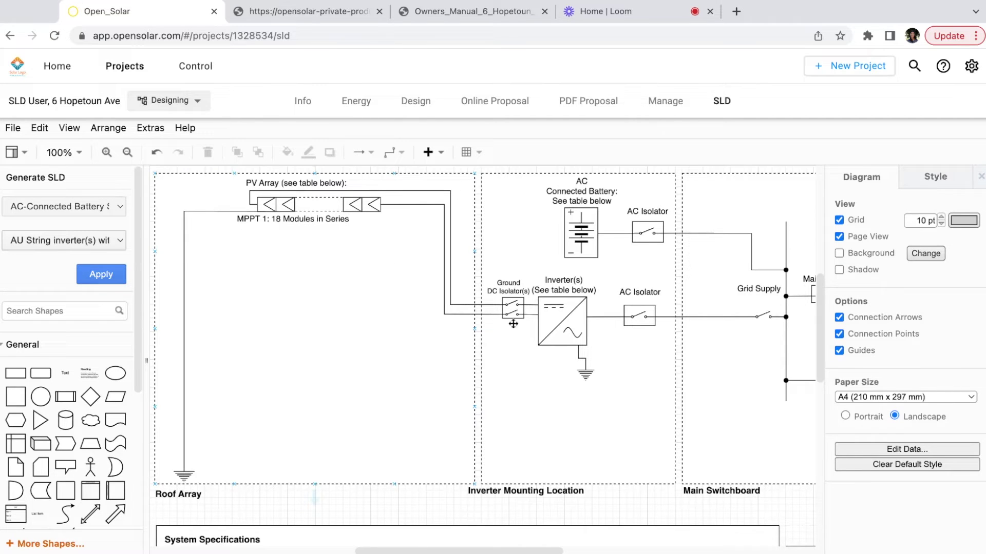
{"action": "left_click", "coordinate": [583, 336]}
{"action": "scroll", "coordinate": [638, 314], "scroll_direction": "right", "scroll_amount": 2}
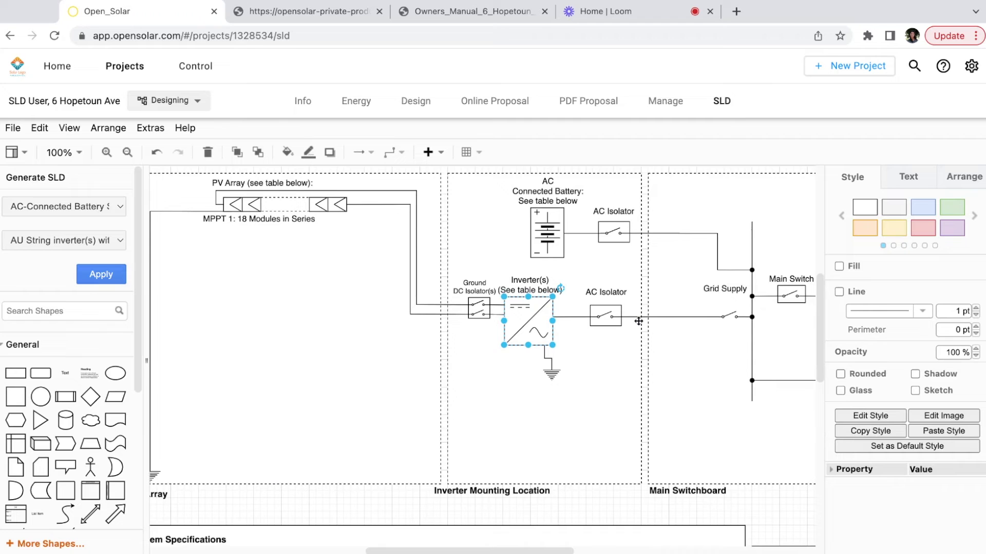
{"action": "left_click", "coordinate": [603, 314]}
{"action": "scroll", "coordinate": [658, 315], "scroll_direction": "right", "scroll_amount": 2}
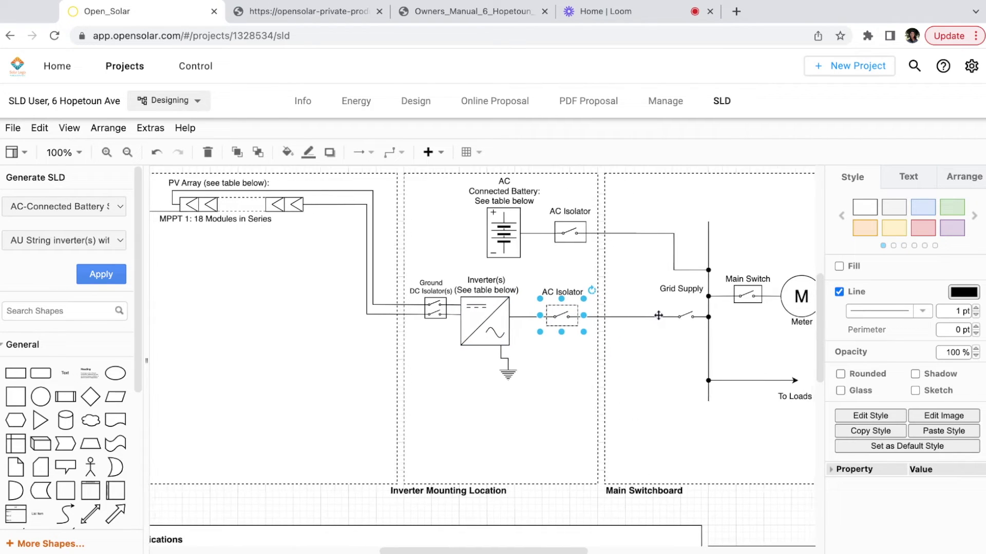
Step: Move the AC Isolator switch along its wire to around 680, 210
{"action": "left_click", "coordinate": [745, 281]}
{"action": "left_click", "coordinate": [550, 321]}
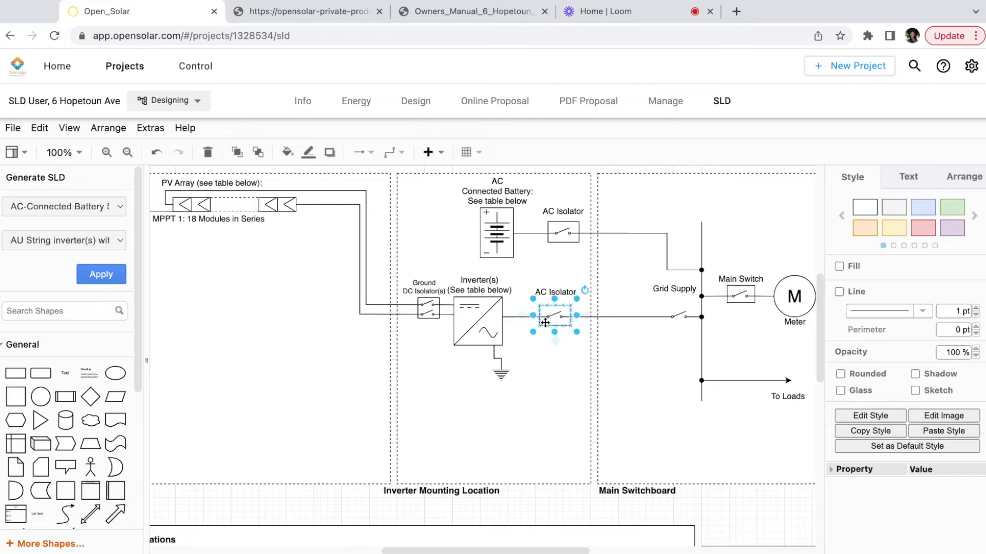
{"action": "left_click", "coordinate": [549, 322]}
{"action": "left_click_drag", "start_coordinate": [549, 322], "coordinate": [552, 315]}
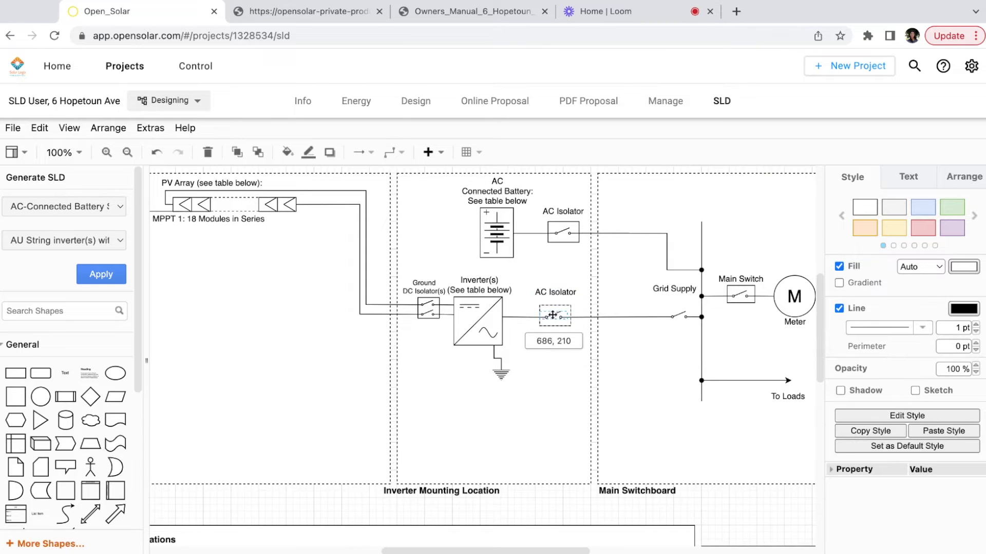
{"action": "left_click_drag", "start_coordinate": [552, 314], "coordinate": [550, 315]}
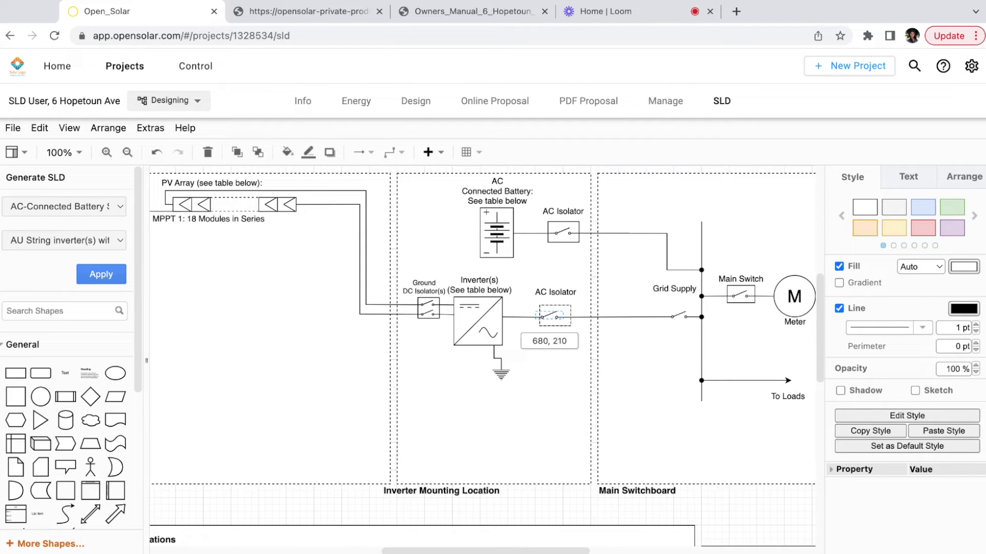
Step: Fill the Main Switch symbol light blue without a gradient
{"action": "left_click_drag", "start_coordinate": [549, 315], "coordinate": [552, 315]}
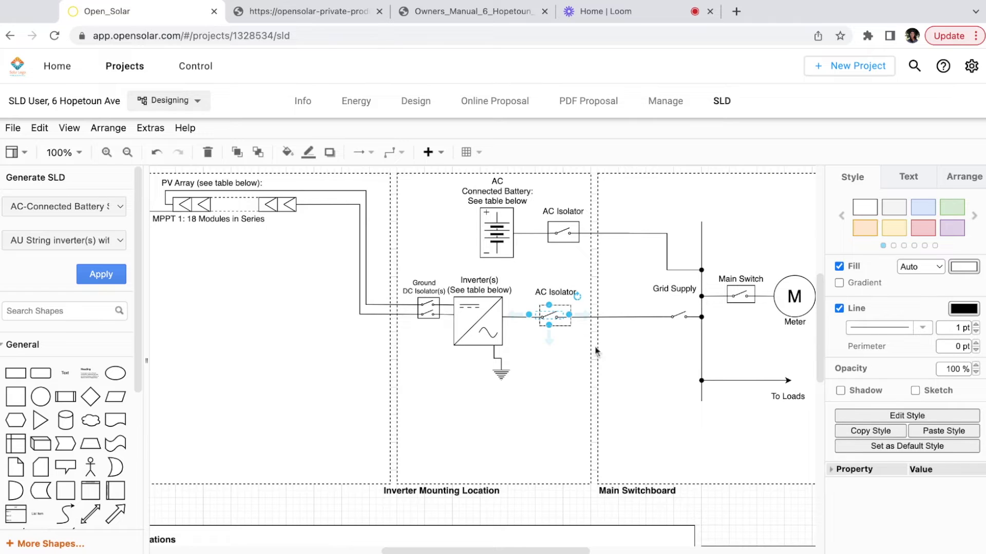
{"action": "scroll", "coordinate": [598, 353], "scroll_direction": "right", "scroll_amount": 2}
{"action": "left_click", "coordinate": [727, 307]}
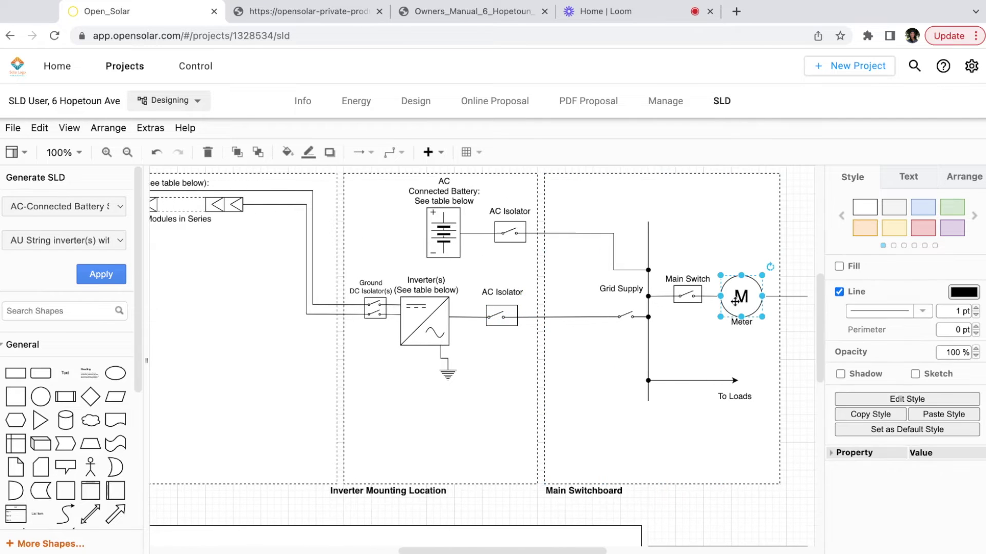
{"action": "left_click", "coordinate": [684, 297]}
{"action": "left_click", "coordinate": [923, 208]}
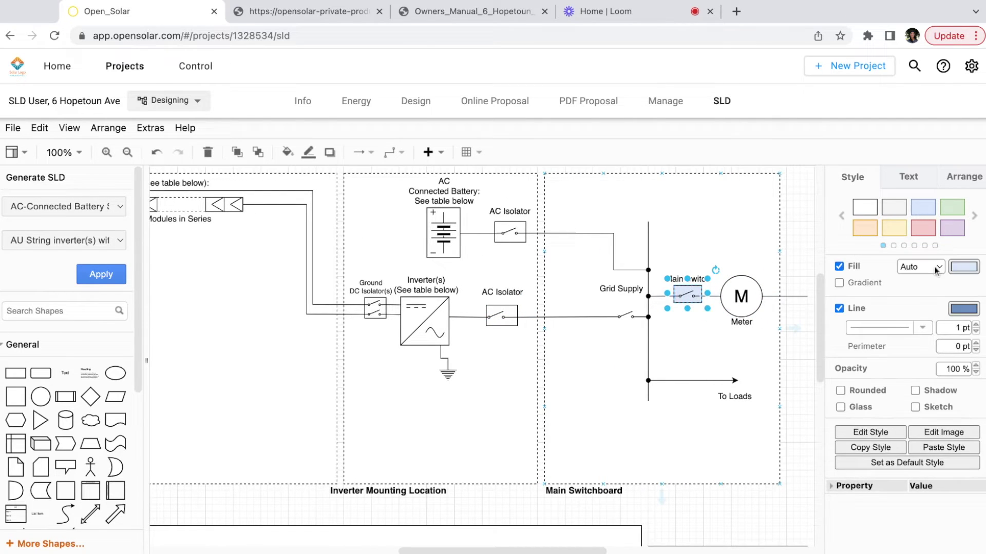
{"action": "left_click", "coordinate": [839, 283]}
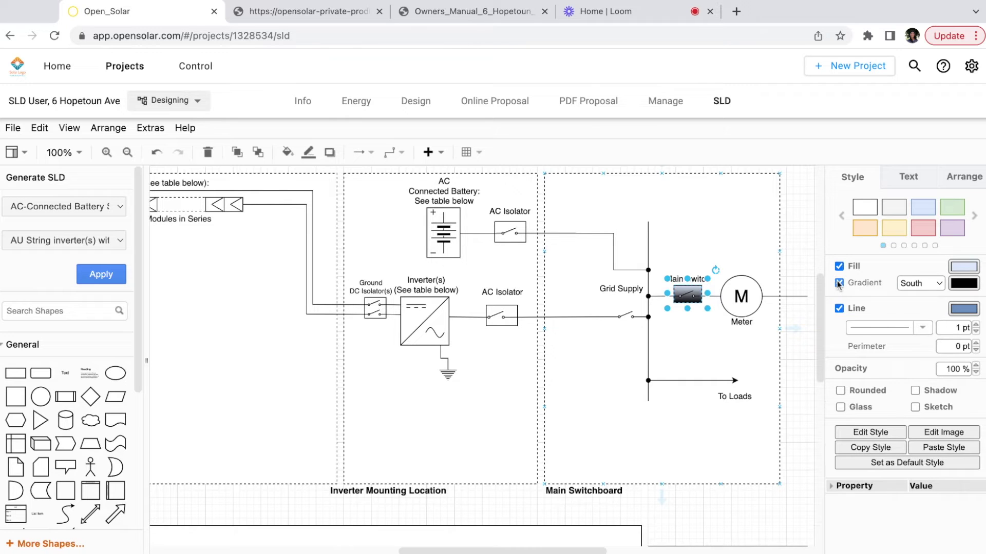
{"action": "left_click", "coordinate": [839, 283]}
Step: Set the Main Switch label's font style to Normal
{"action": "left_click", "coordinate": [692, 301]}
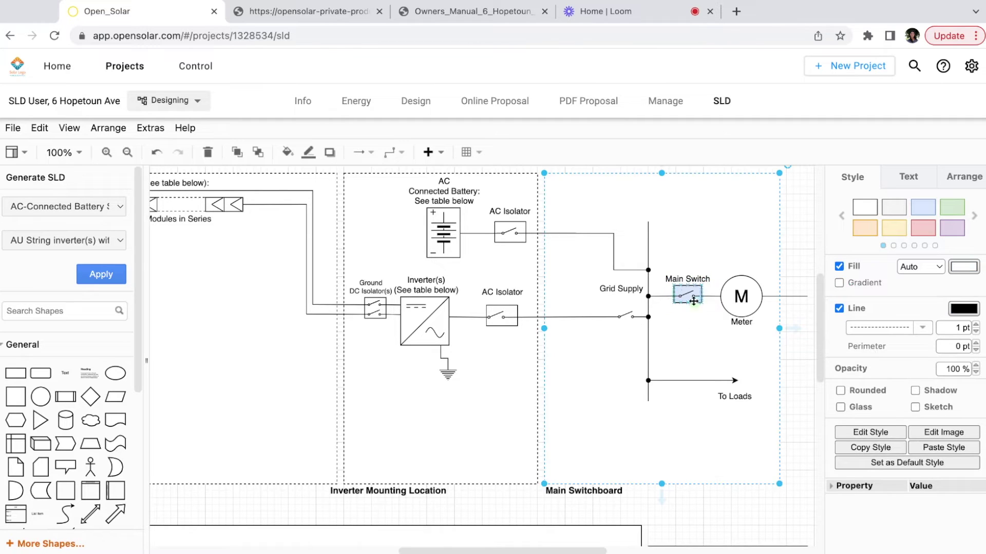
{"action": "double_click", "coordinate": [677, 280]}
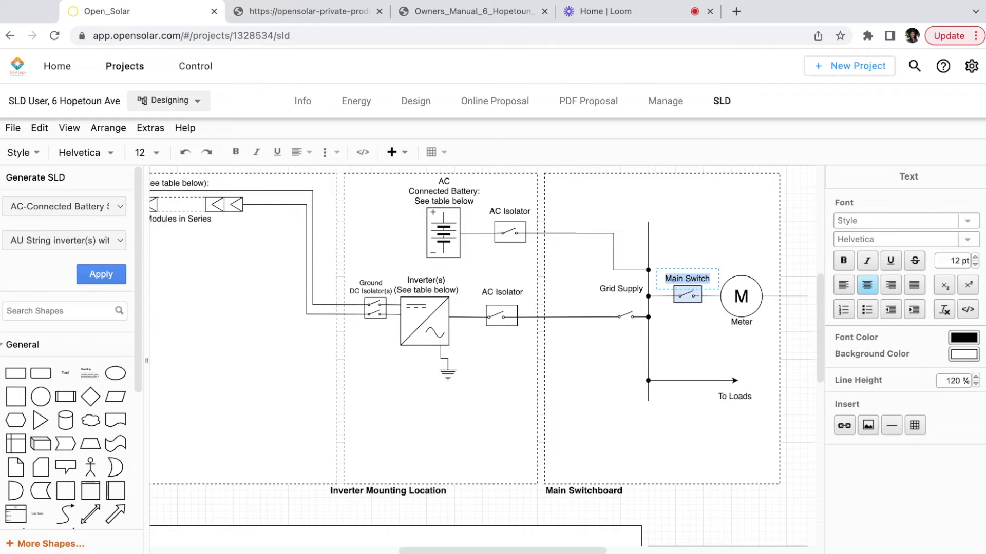
{"action": "left_click", "coordinate": [706, 282]}
{"action": "double_click", "coordinate": [697, 280]}
{"action": "left_click", "coordinate": [967, 221]}
{"action": "left_click", "coordinate": [896, 248]}
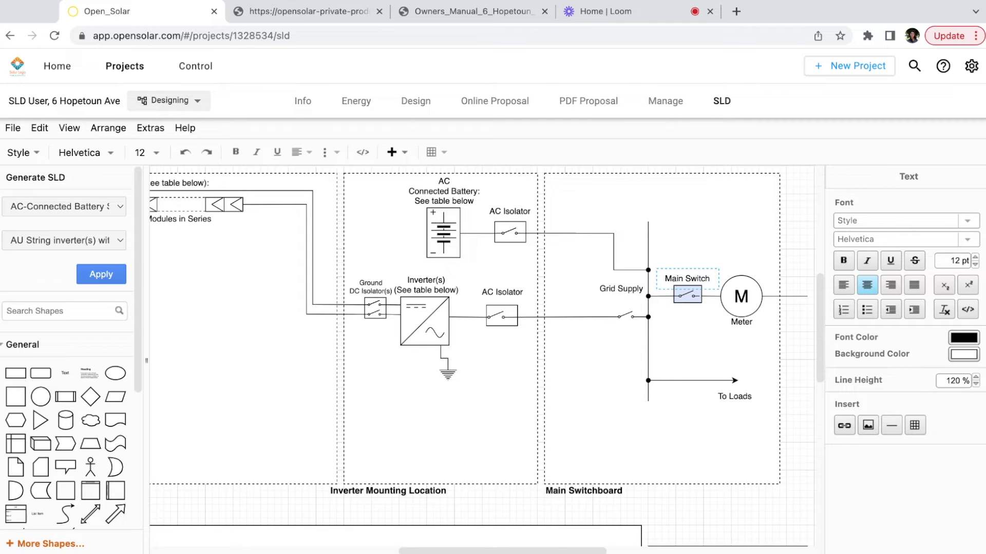
{"action": "left_click", "coordinate": [579, 407]}
{"action": "scroll", "coordinate": [579, 407], "scroll_direction": "left", "scroll_amount": 3}
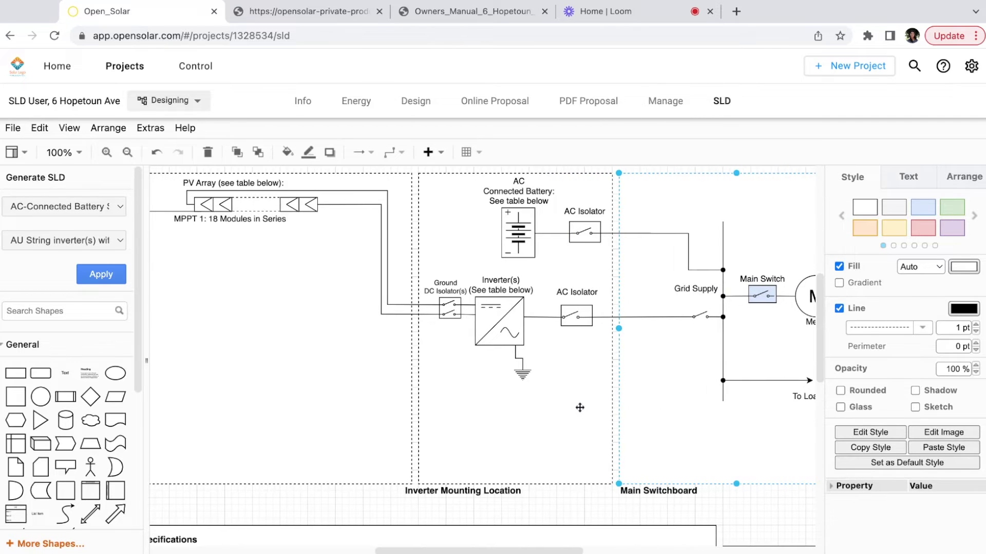
Step: Inspect the inverter and its connector, then save the customized SLD via the File menu
{"action": "scroll", "coordinate": [579, 407], "scroll_direction": "left", "scroll_amount": 1}
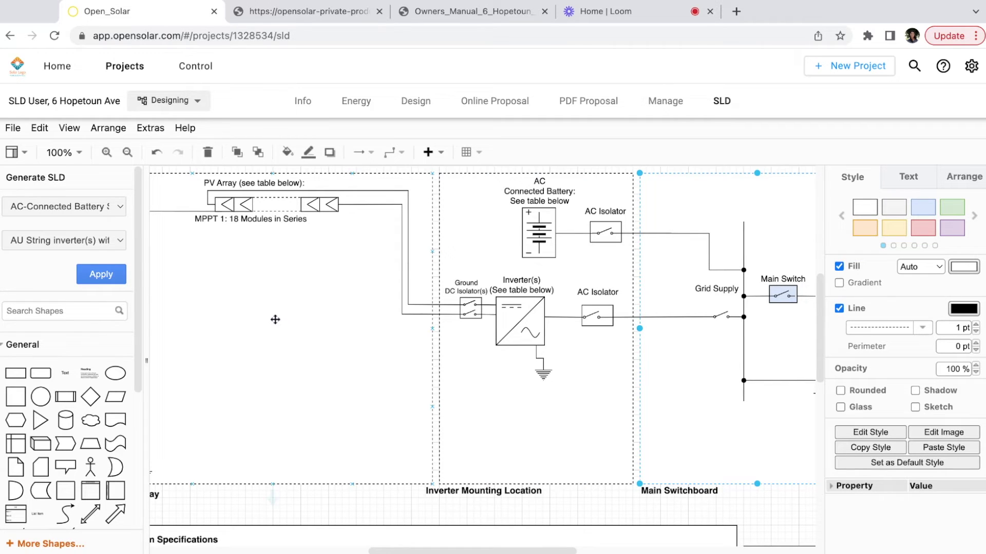
{"action": "left_click", "coordinate": [501, 319]}
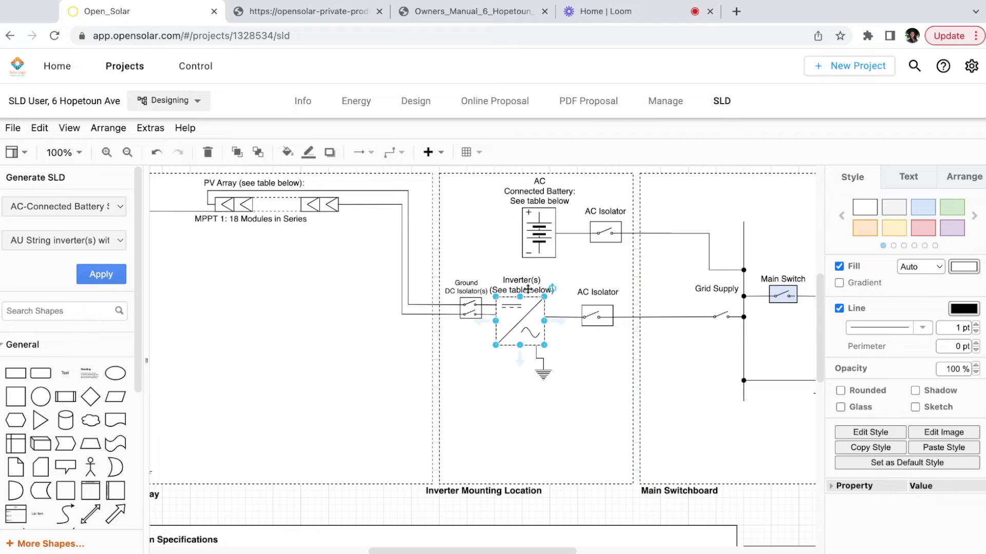
{"action": "right_click", "coordinate": [512, 307]}
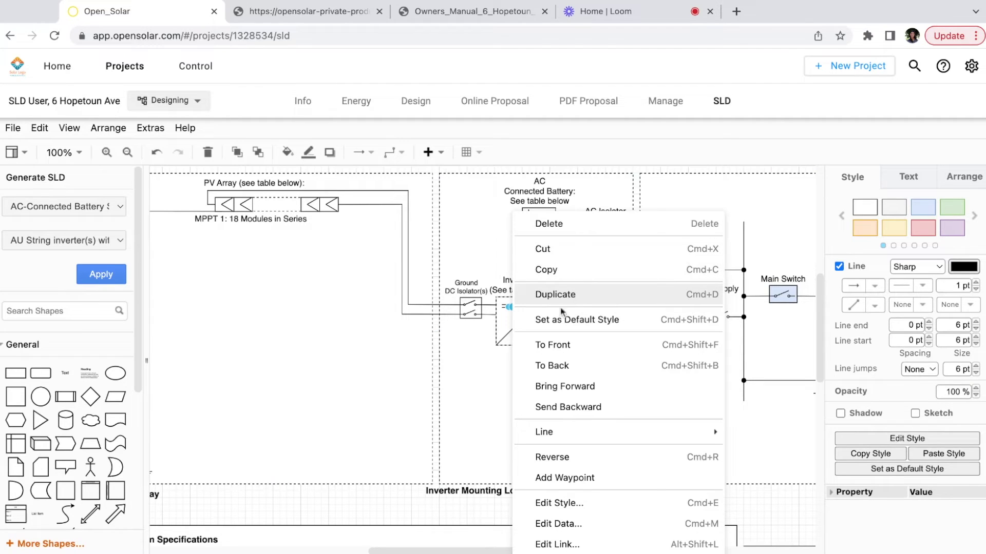
{"action": "left_click", "coordinate": [351, 369]}
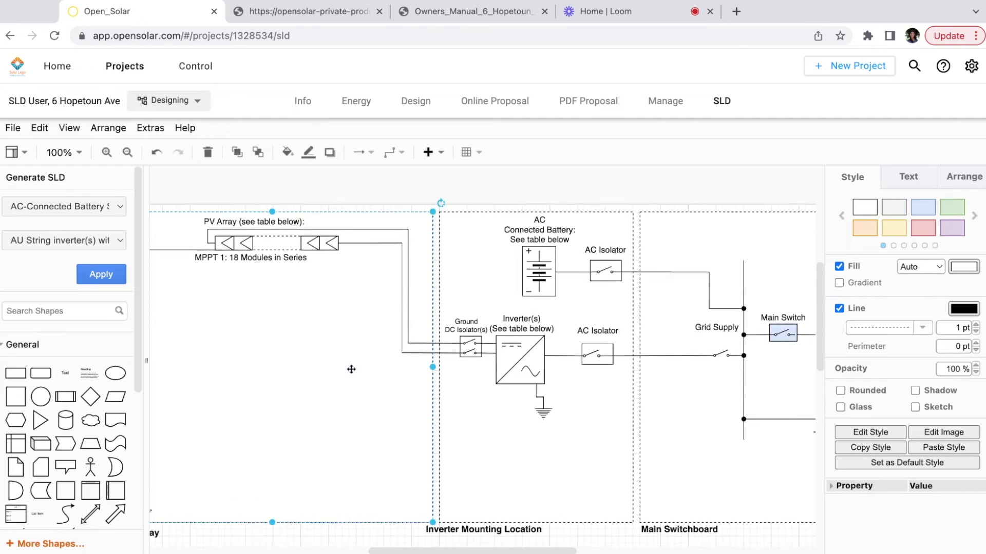
{"action": "left_click", "coordinate": [13, 128]}
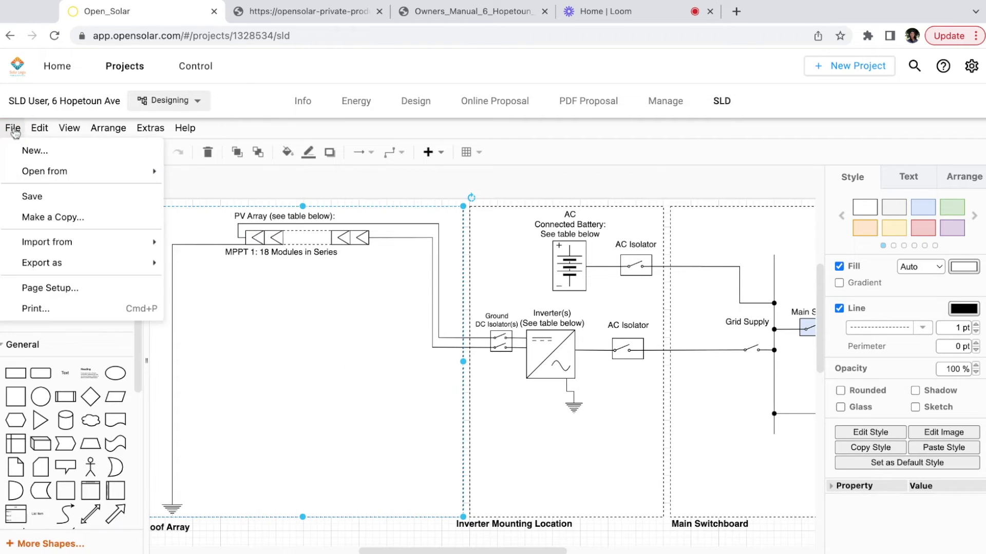
{"action": "left_click", "coordinate": [60, 201]}
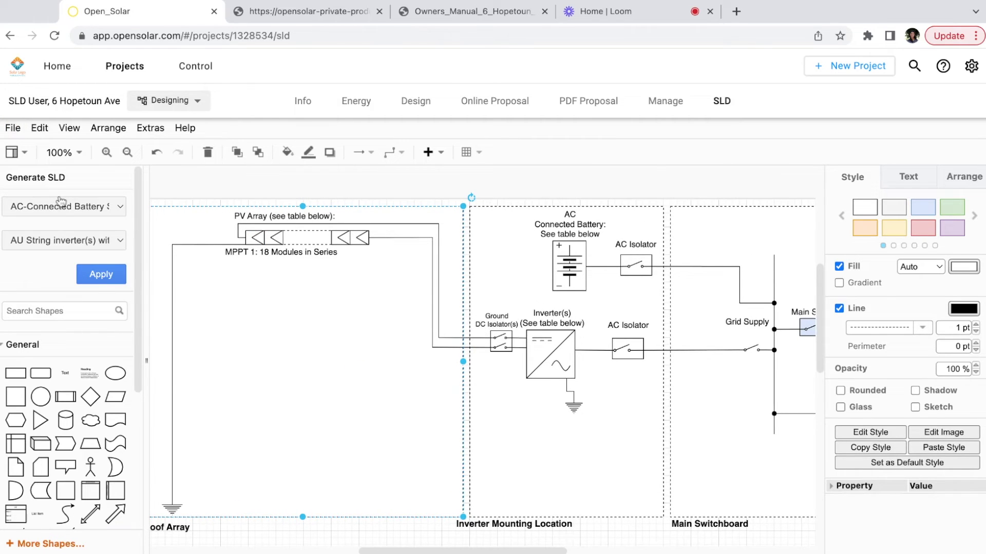
Step: Find the Single Line Diagram under Project Files and view its SVG in another tab
{"action": "left_click", "coordinate": [304, 102]}
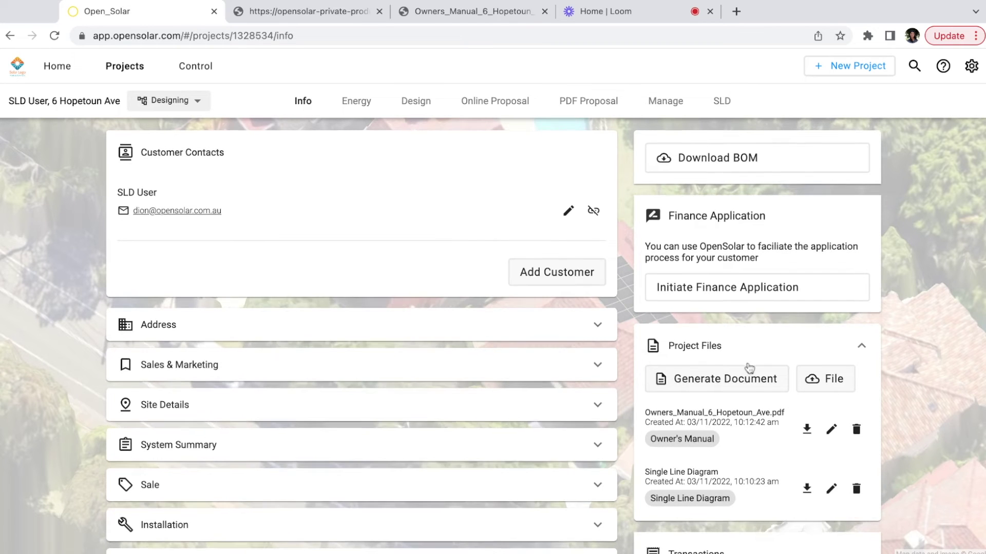
{"action": "scroll", "coordinate": [746, 370], "scroll_direction": "down", "scroll_amount": 1}
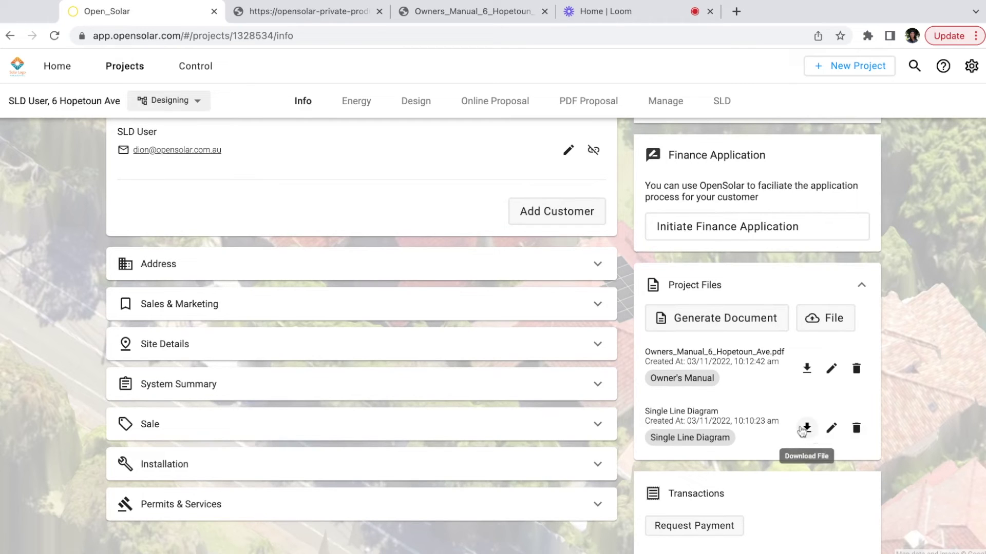
{"action": "left_click", "coordinate": [317, 17]}
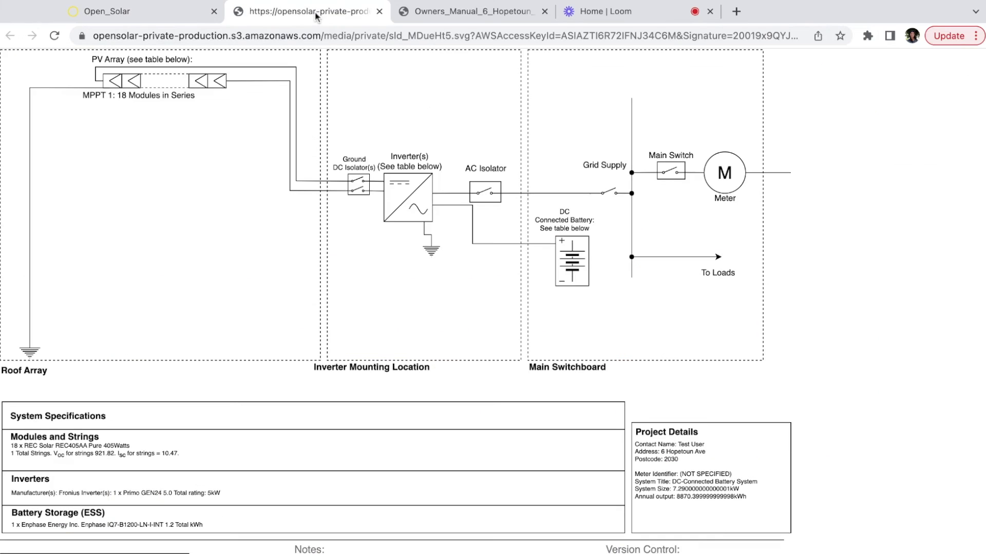
{"action": "scroll", "coordinate": [414, 312], "scroll_direction": "down", "scroll_amount": 2}
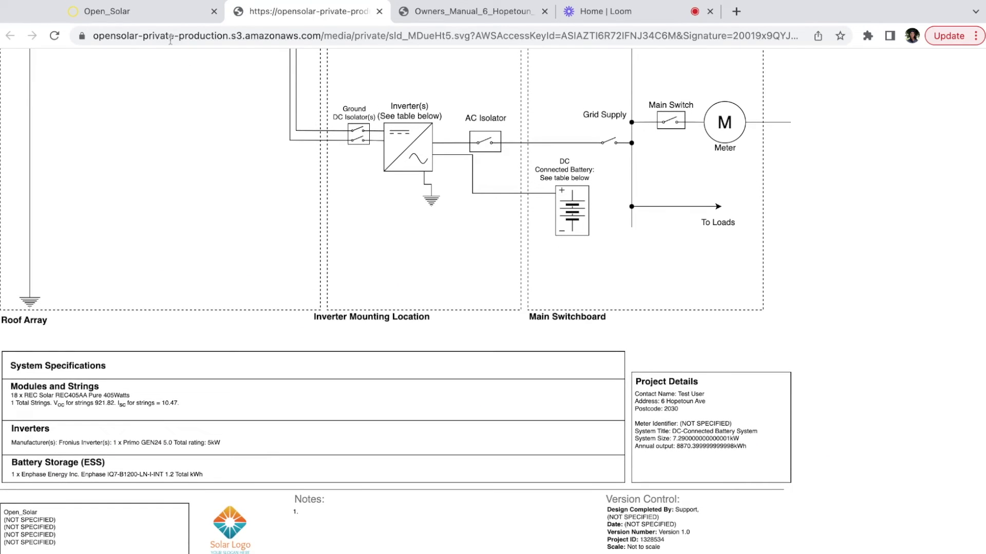
{"action": "left_click", "coordinate": [149, 17]}
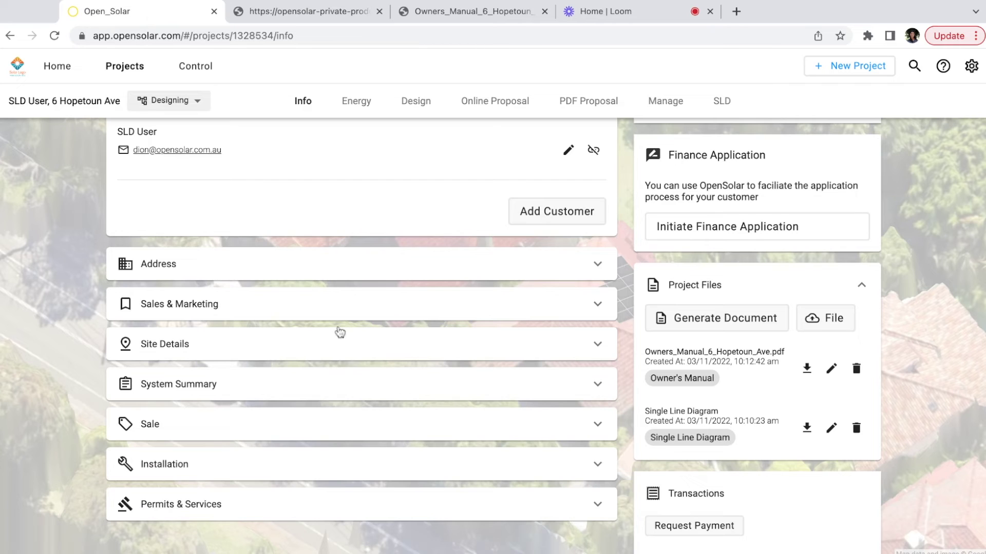
{"action": "scroll", "coordinate": [368, 392], "scroll_direction": "down", "scroll_amount": 1}
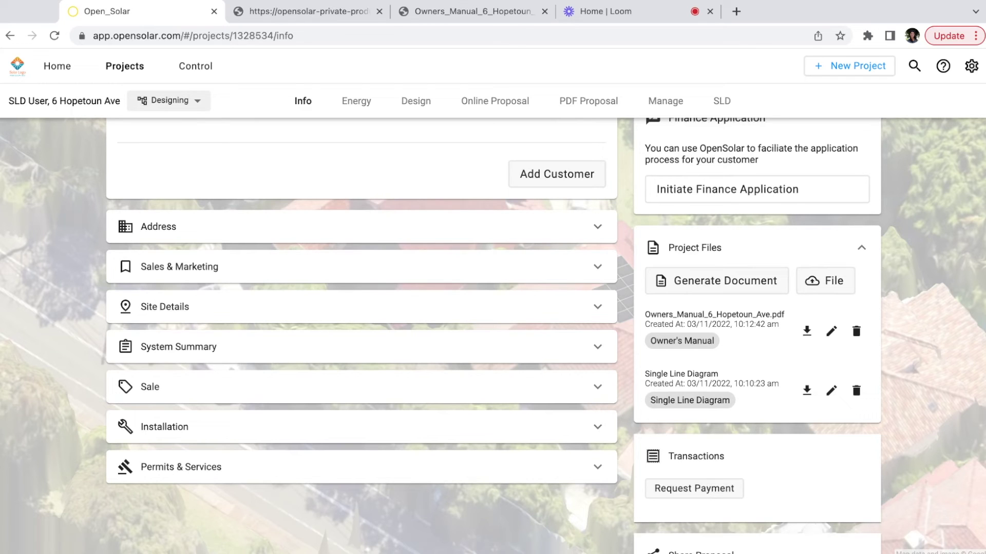
{"action": "left_click", "coordinate": [469, 16]}
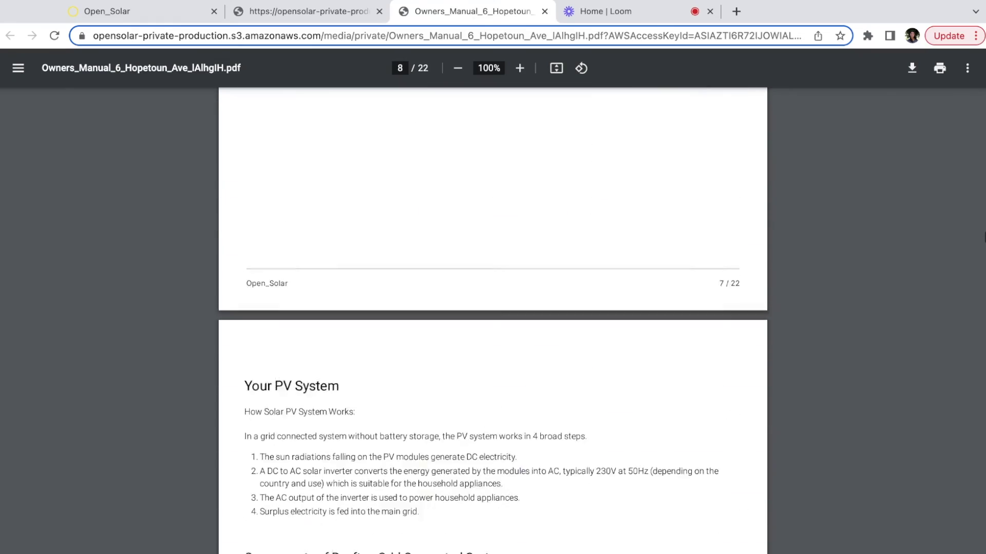
{"action": "scroll", "coordinate": [696, 256], "scroll_direction": "down", "scroll_amount": 10}
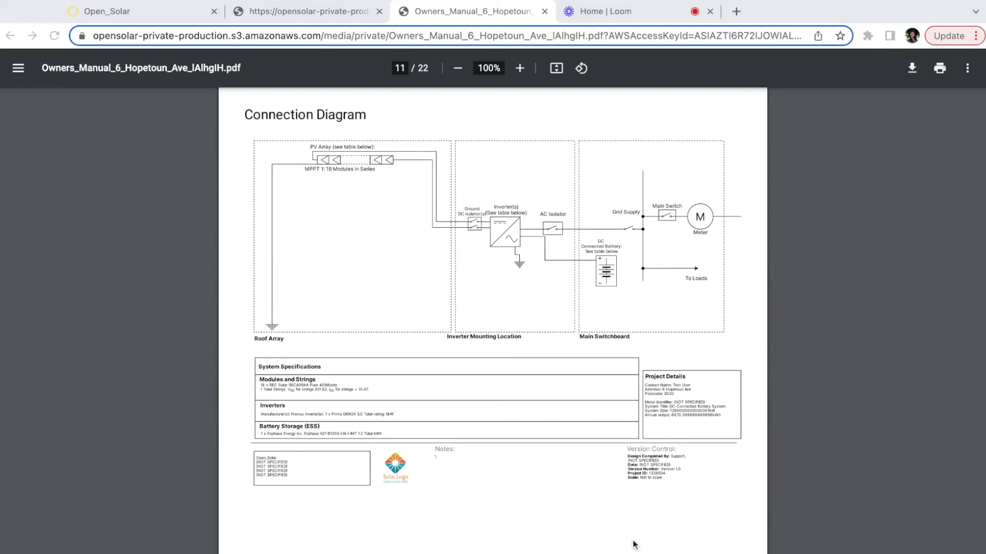
Step: Scroll the manual to the page 11 Connection Diagram, then return to the OpenSolar project page
{"action": "left_click", "coordinate": [95, 17]}
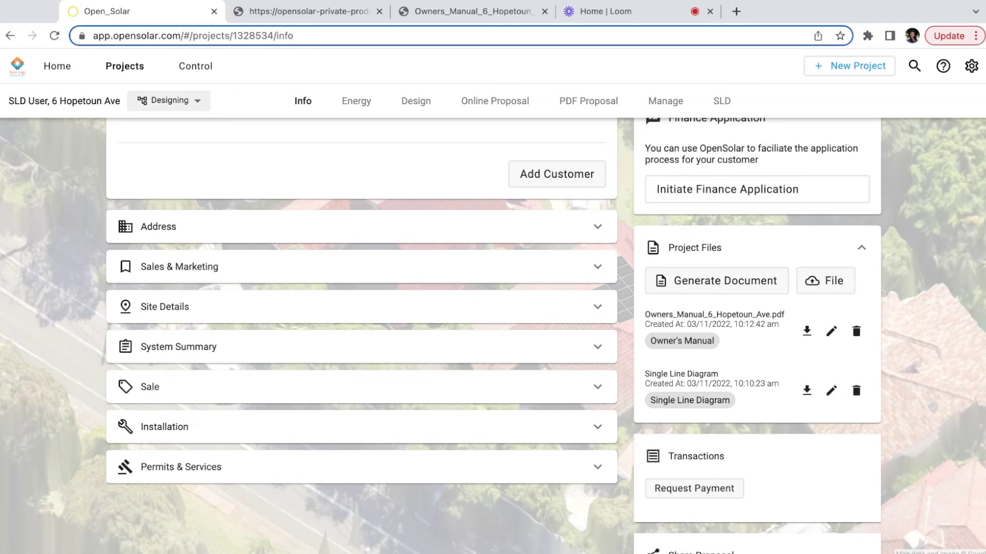
Step: From Control > Other > Document Templates, open the Owner's Manual template for editing
{"action": "left_click", "coordinate": [198, 67]}
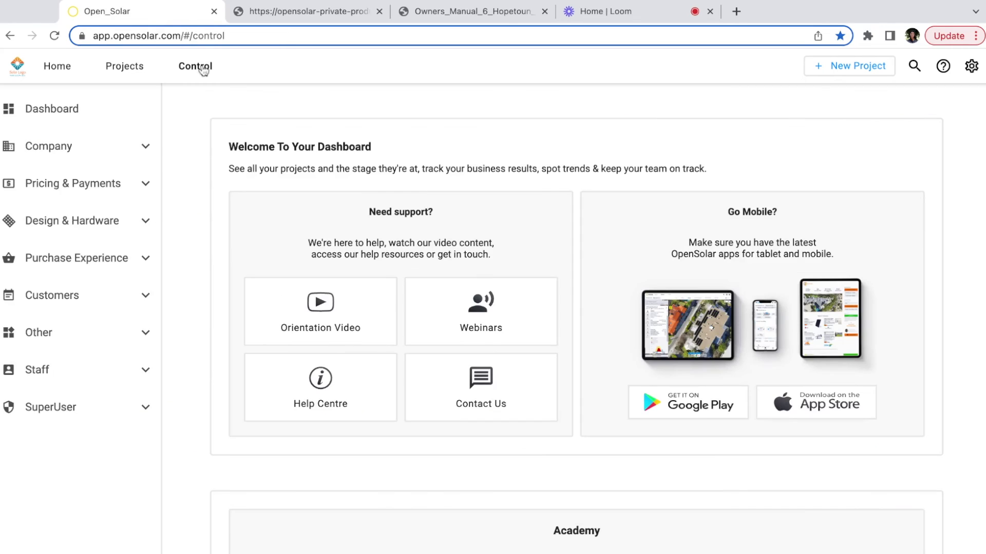
{"action": "left_click", "coordinate": [82, 331]}
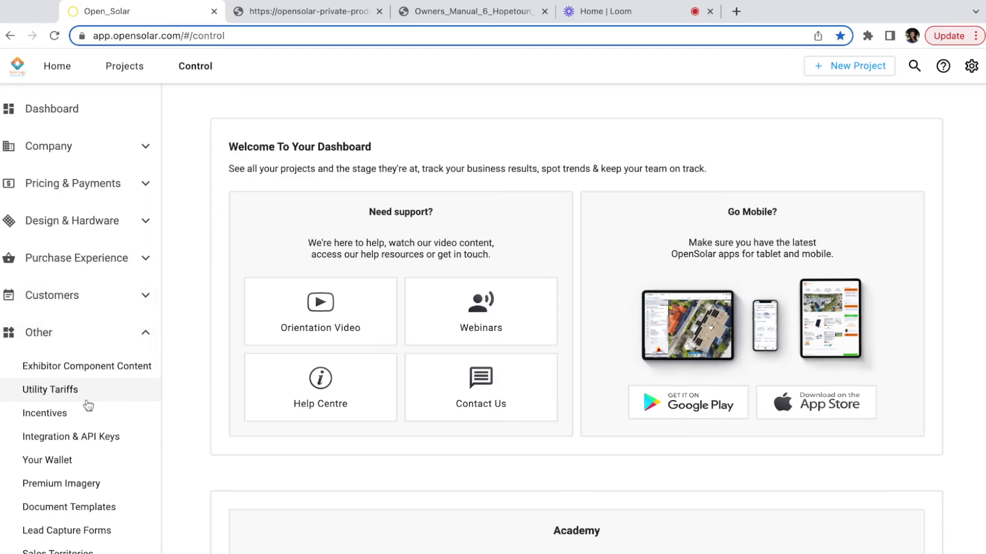
{"action": "scroll", "coordinate": [87, 403], "scroll_direction": "down", "scroll_amount": 2}
{"action": "left_click", "coordinate": [76, 424]}
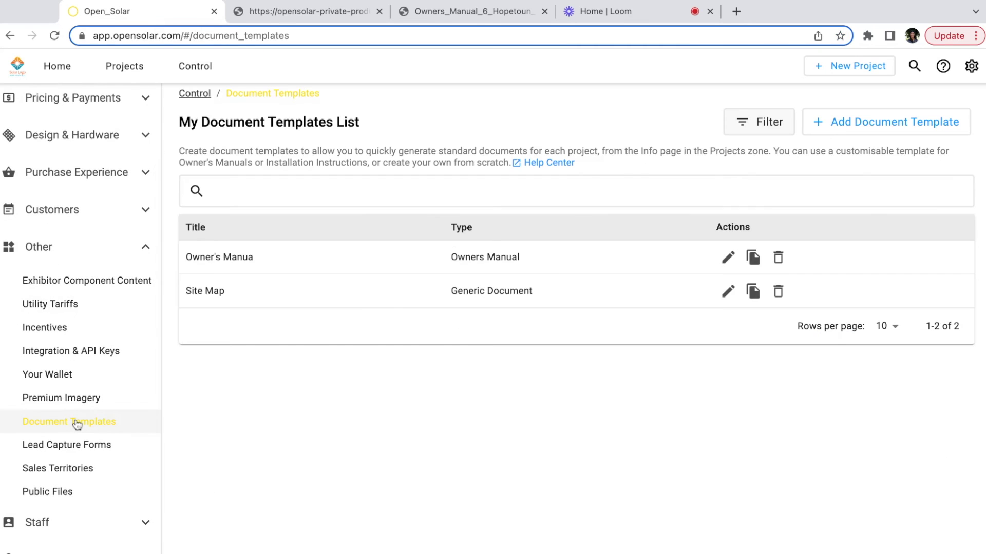
{"action": "left_click", "coordinate": [727, 257]}
Step: Add a new line below the equipment table placeholder in the Owner's Manual template
{"action": "scroll", "coordinate": [722, 315], "scroll_direction": "down", "scroll_amount": 8}
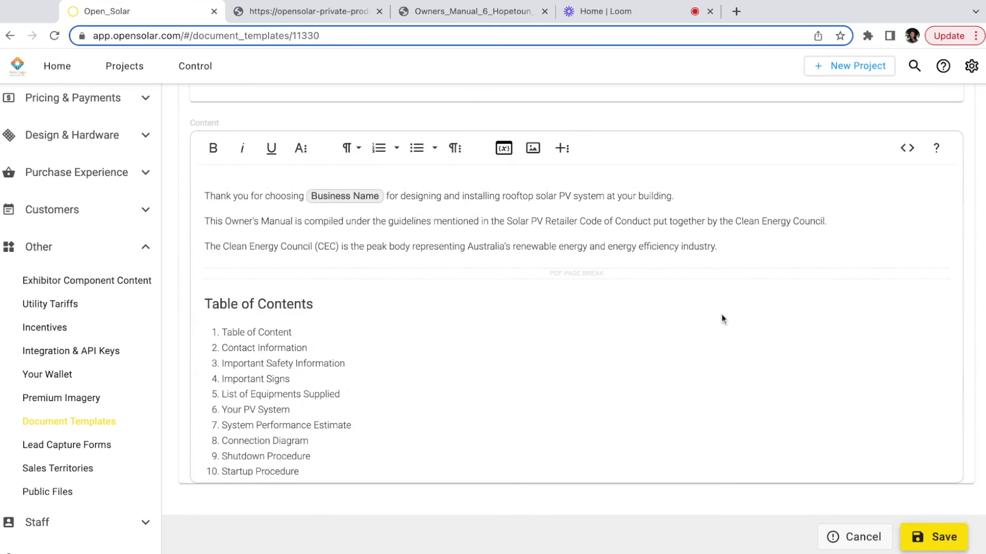
{"action": "scroll", "coordinate": [722, 314], "scroll_direction": "down", "scroll_amount": 6}
{"action": "scroll", "coordinate": [576, 319], "scroll_direction": "down", "scroll_amount": 10}
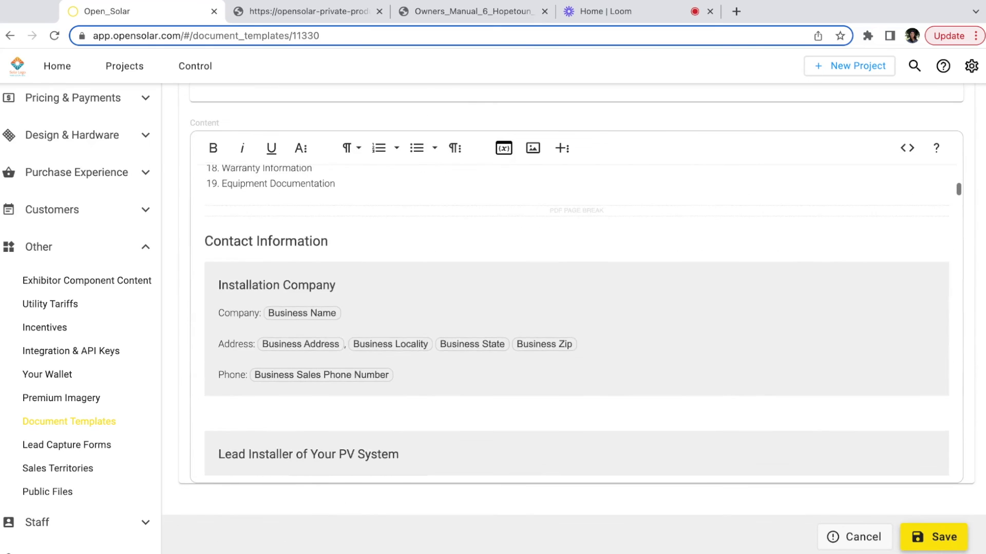
{"action": "scroll", "coordinate": [696, 313], "scroll_direction": "down", "scroll_amount": 15}
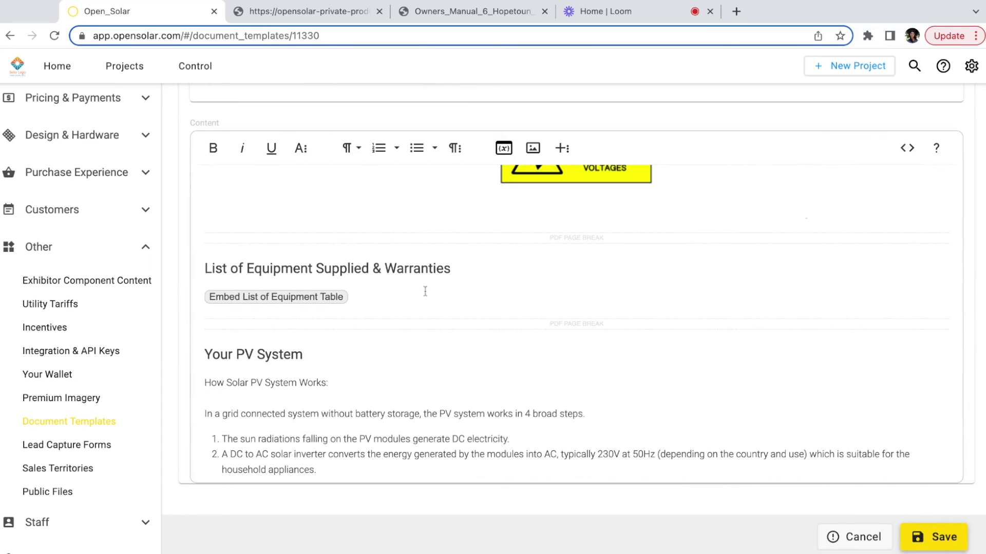
{"action": "key", "text": "Return"}
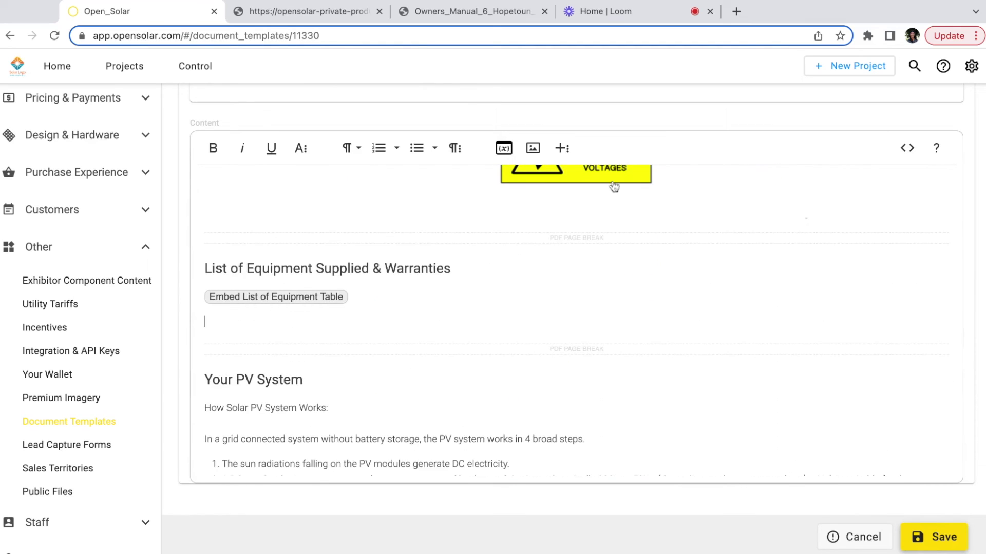
Step: Insert the Embed Connection Diagram placeholder, discard the edit with Cancel, and switch to Loom
{"action": "left_click", "coordinate": [510, 152]}
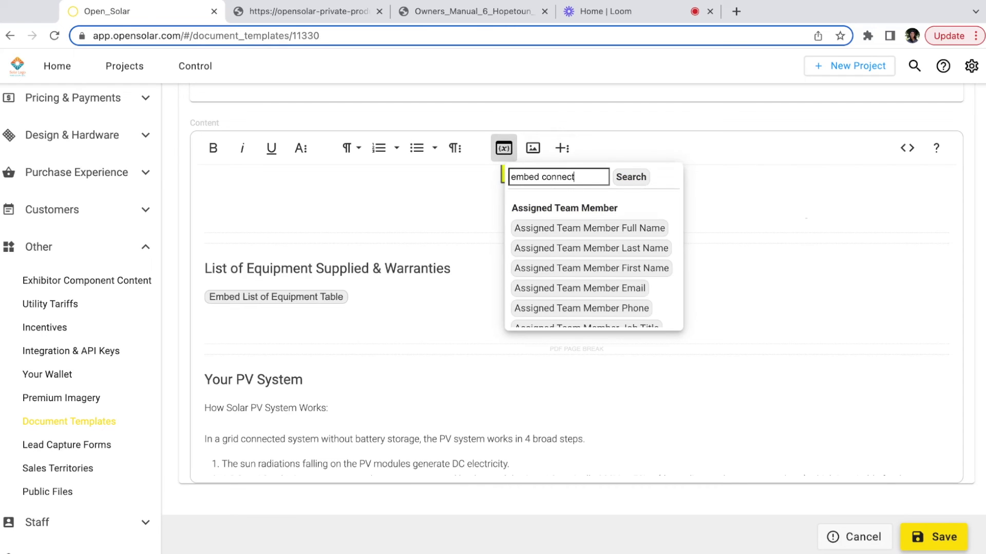
{"action": "type", "text": "ram"}
{"action": "left_click", "coordinate": [632, 177]}
{"action": "left_click", "coordinate": [566, 235]}
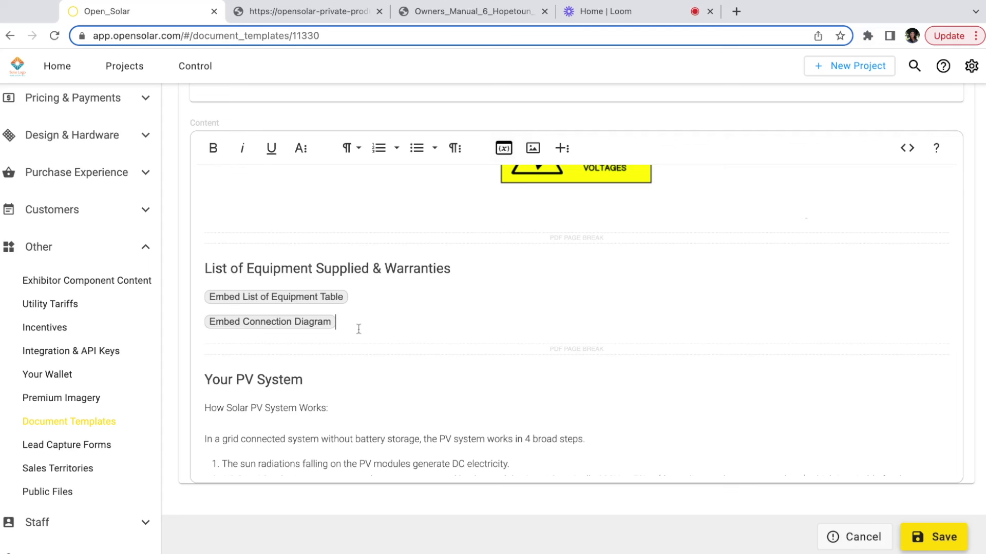
{"action": "left_click", "coordinate": [837, 537]}
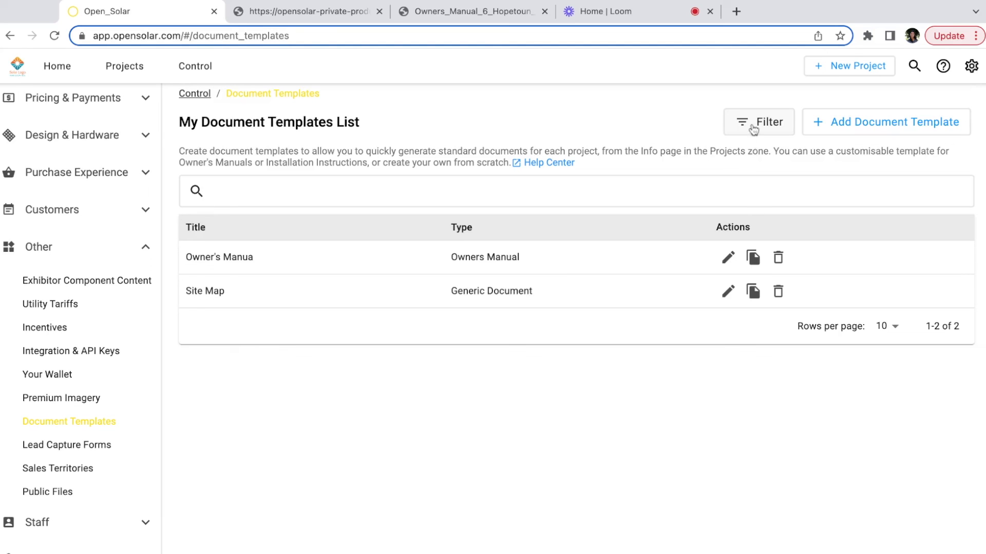
{"action": "left_click", "coordinate": [673, 14]}
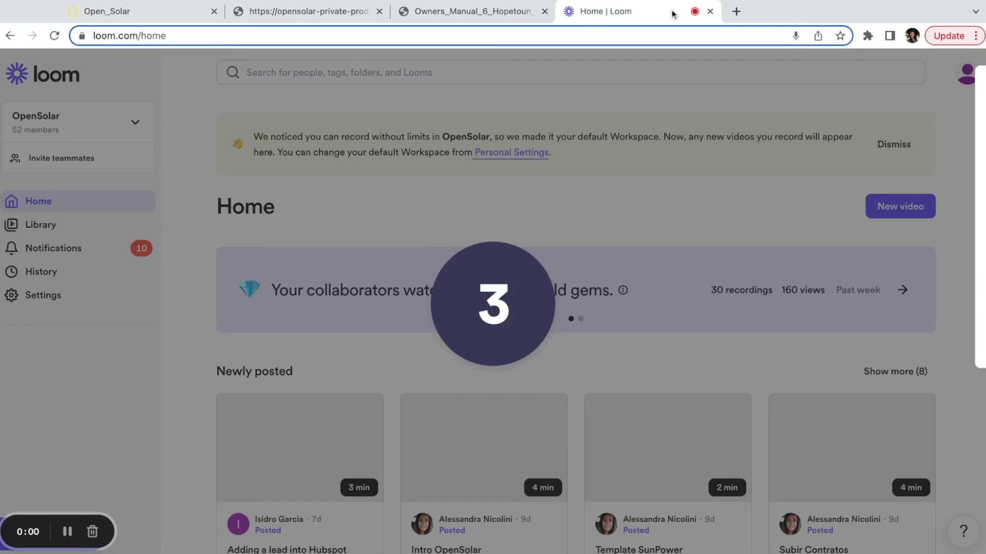